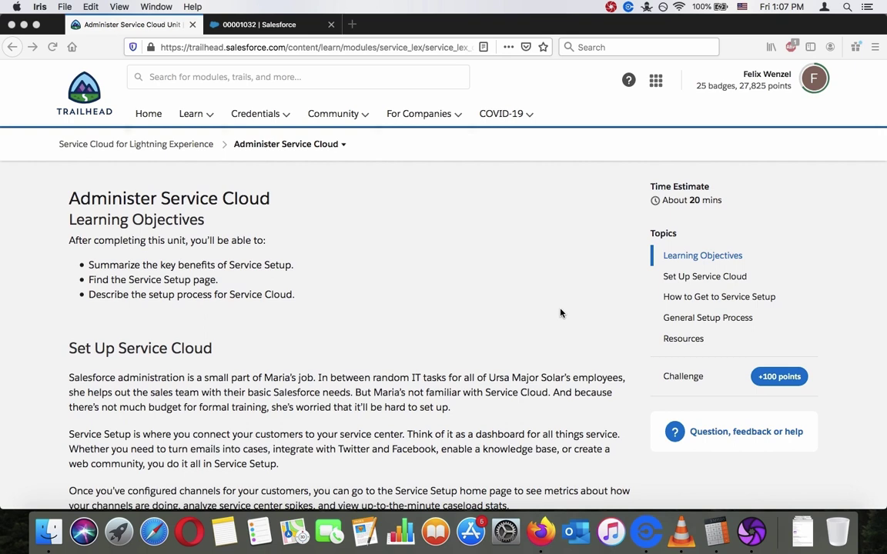
# Read the Set Up Service Cloud section and examine its annotated picture of the Service Setup home page.
pyautogui.scroll(-5, 560, 313)
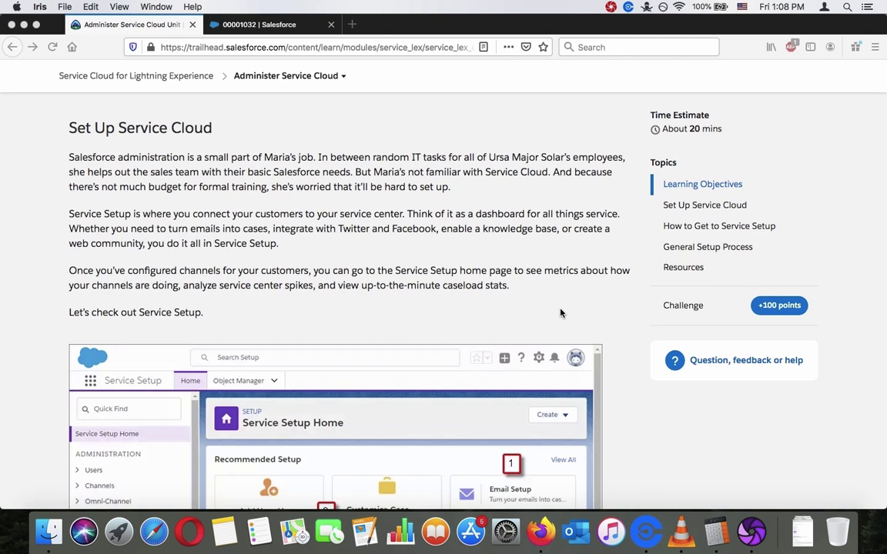
pyautogui.scroll(-3, 560, 313)
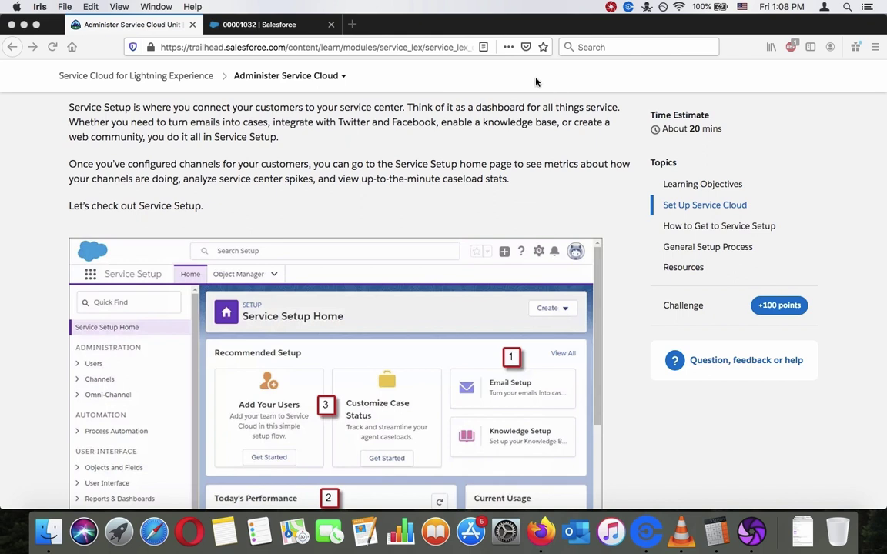
pyautogui.scroll(-15, 289, 234)
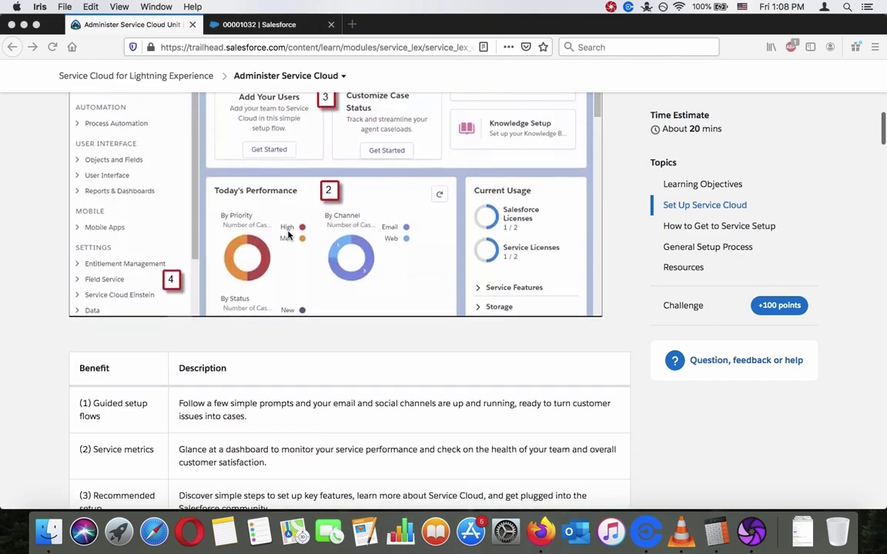
pyautogui.scroll(7, 289, 234)
pyautogui.scroll(-6, 289, 235)
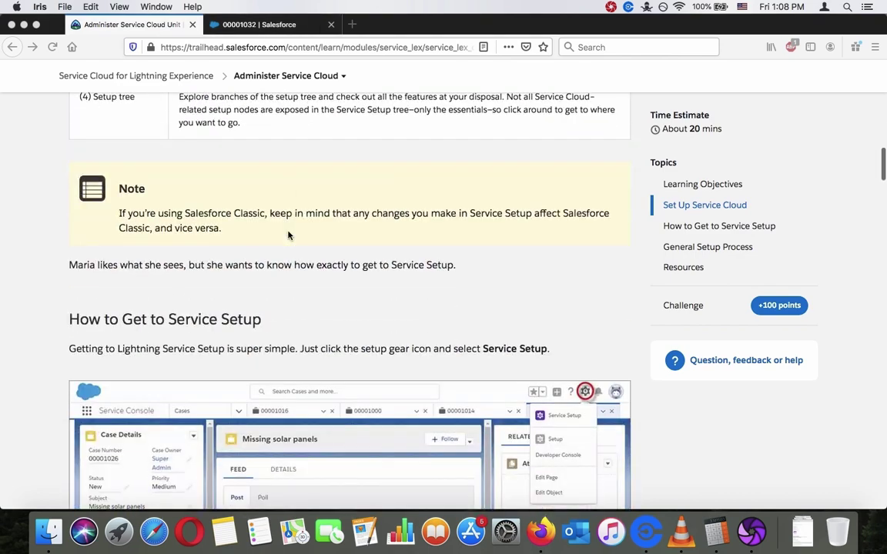
pyautogui.scroll(3, 289, 235)
pyautogui.scroll(-2, 289, 234)
pyautogui.scroll(6, 289, 235)
pyautogui.scroll(-2, 289, 235)
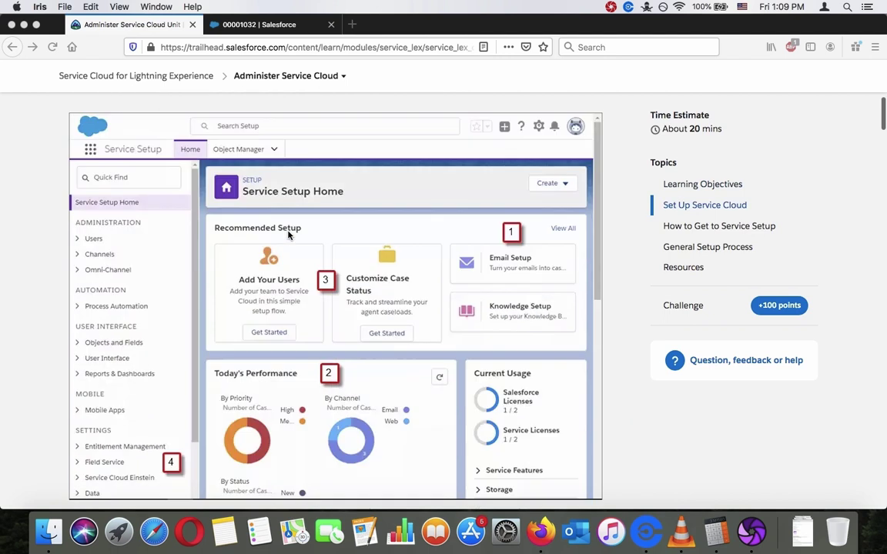
pyautogui.scroll(-1, 133, 240)
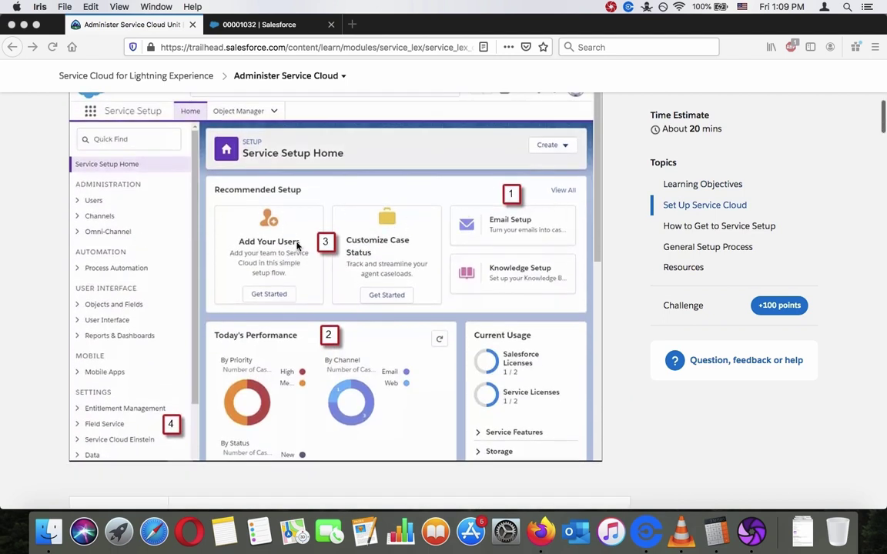
pyautogui.scroll(-4, 270, 223)
pyautogui.scroll(7, 113, 274)
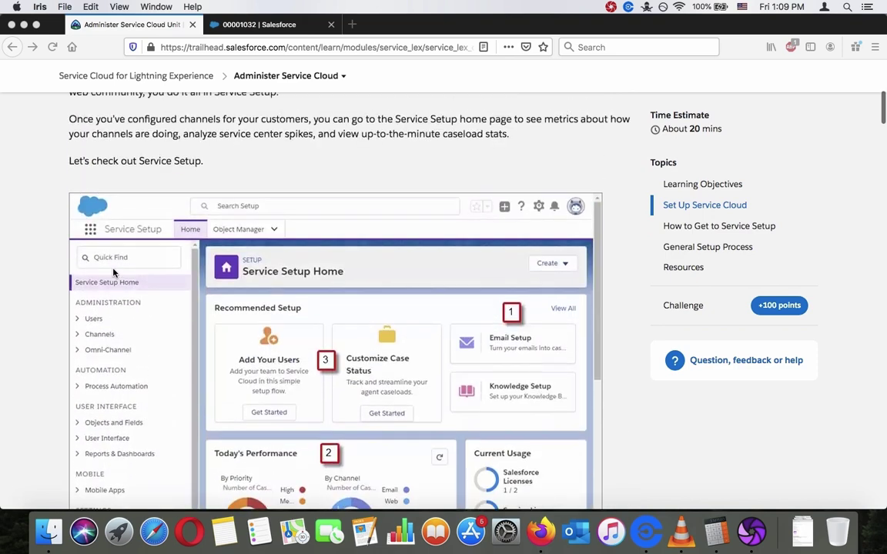
pyautogui.scroll(-9, 113, 273)
pyautogui.scroll(-3, 115, 273)
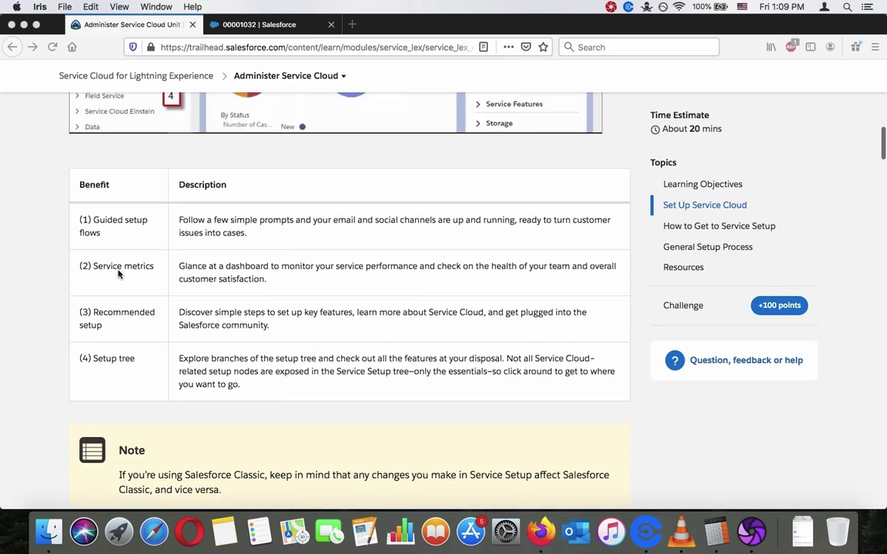
pyautogui.scroll(3, 118, 274)
pyautogui.scroll(-1, 118, 274)
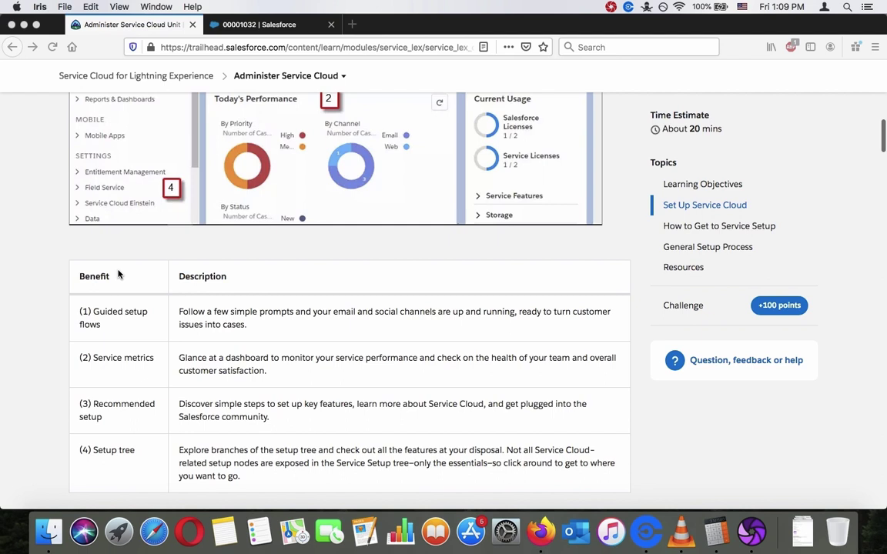
# Read the four Service Setup benefits in the table, from guided setup flows to setup tree, and match them to the numbered picture.
pyautogui.tripleClick(373, 323)
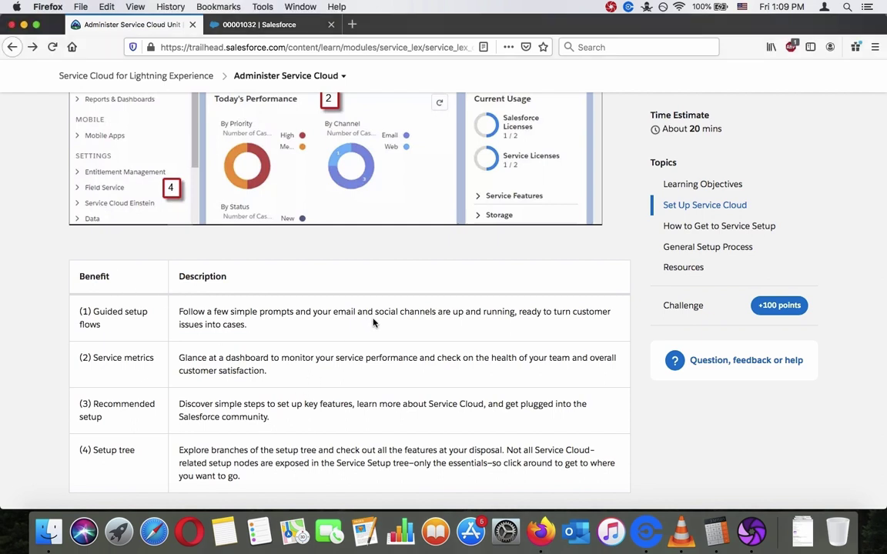
pyautogui.scroll(5, 373, 324)
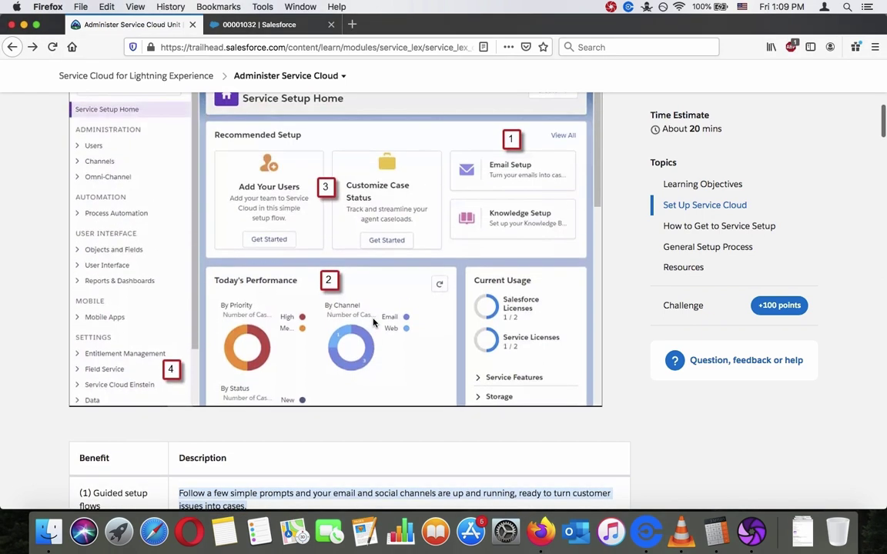
pyautogui.scroll(4, 374, 323)
pyautogui.scroll(-5, 373, 323)
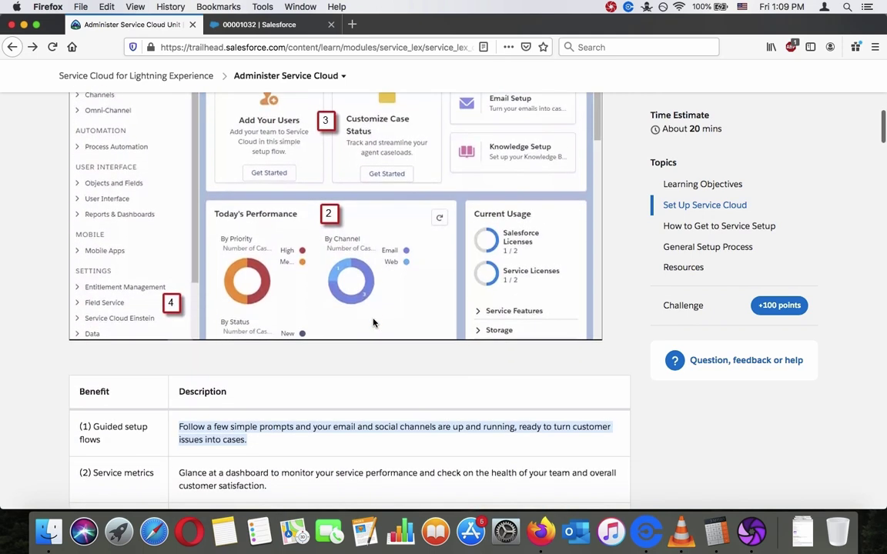
pyautogui.scroll(2, 373, 323)
pyautogui.scroll(3, 373, 323)
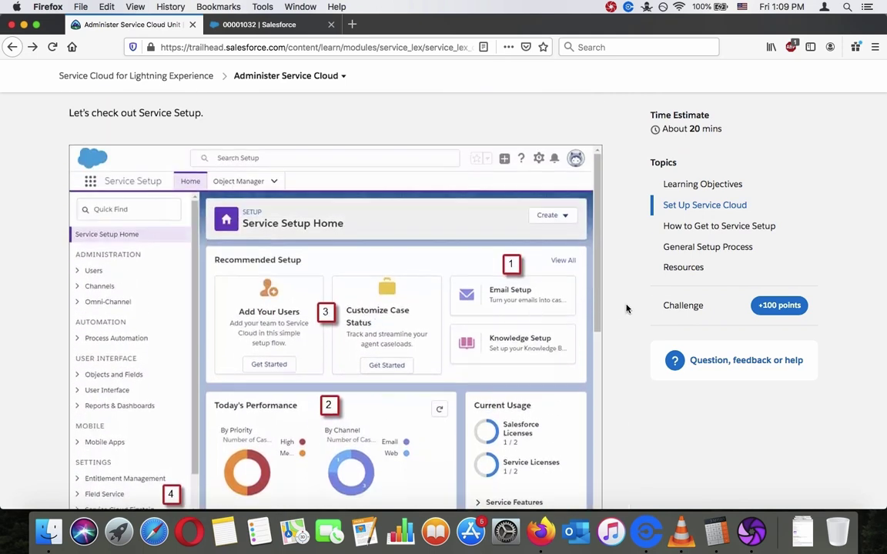
pyautogui.scroll(-5, 575, 287)
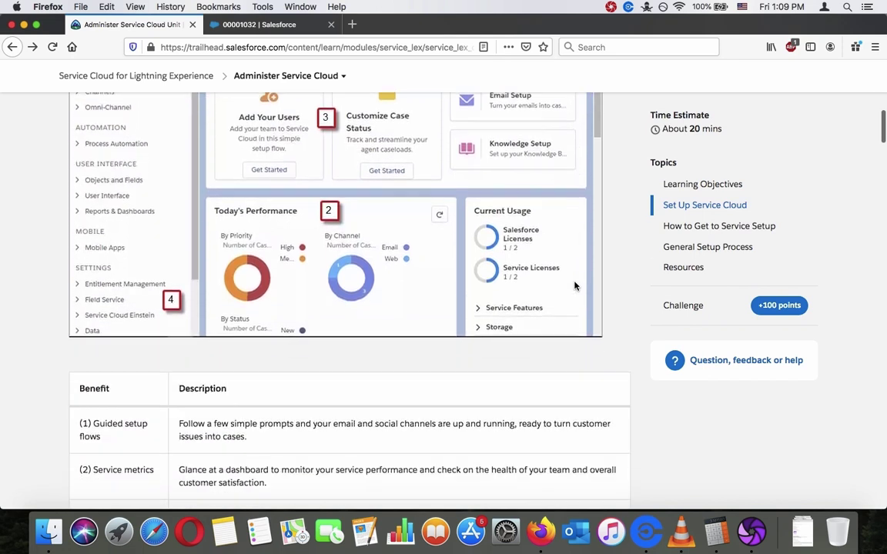
pyautogui.scroll(1, 575, 287)
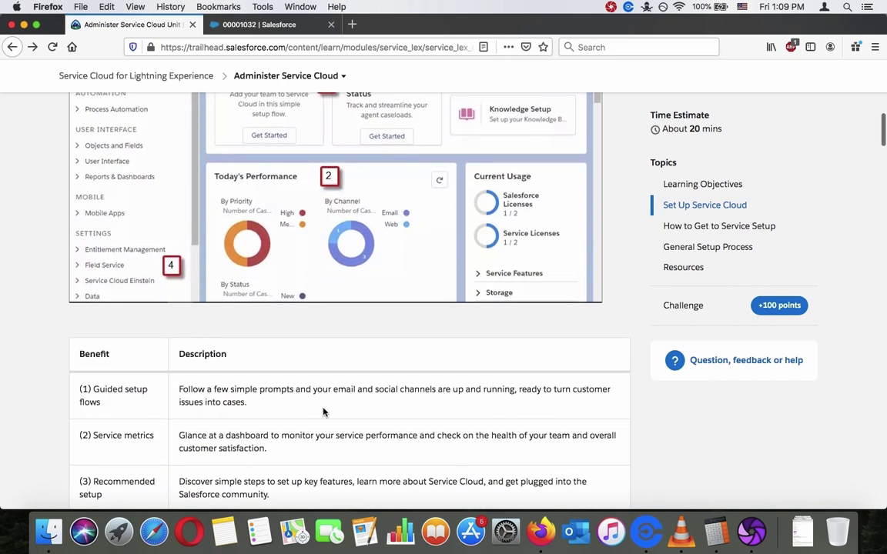
pyautogui.tripleClick(284, 454)
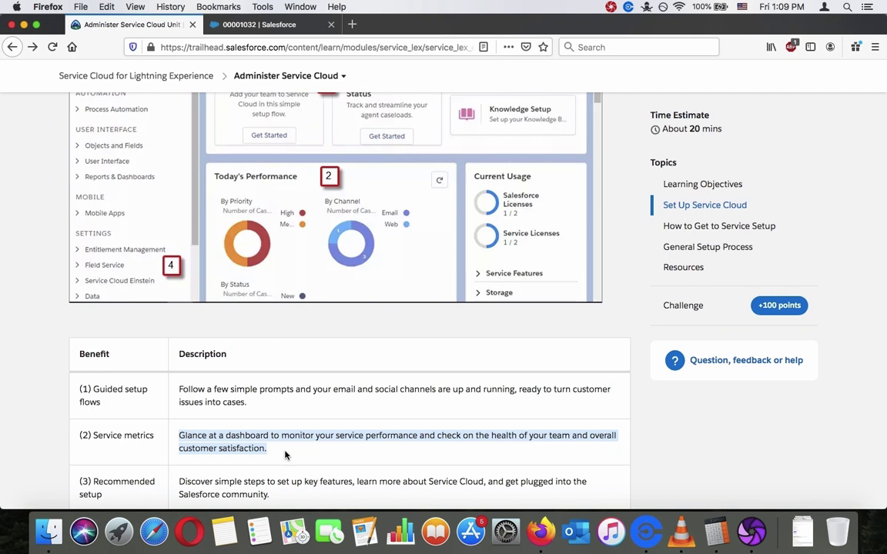
pyautogui.tripleClick(277, 478)
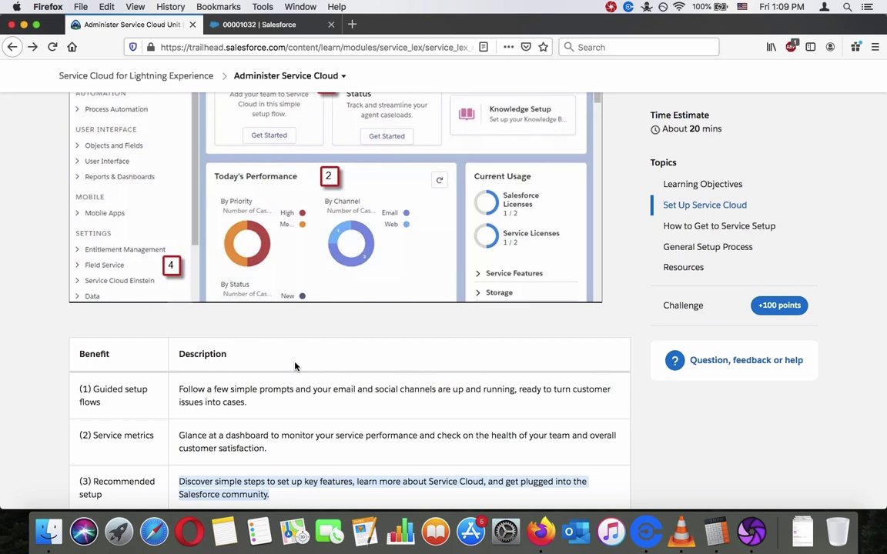
pyautogui.scroll(2, 295, 367)
pyautogui.scroll(-4, 294, 366)
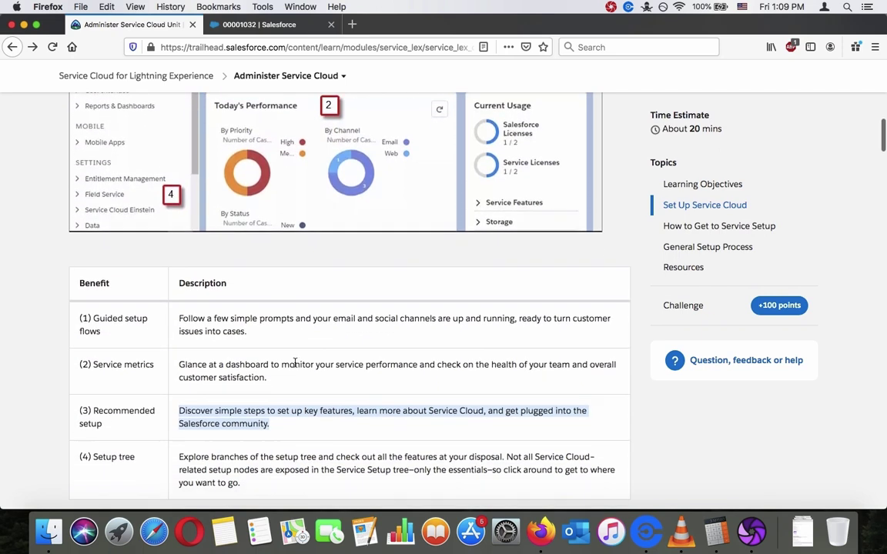
pyautogui.tripleClick(267, 447)
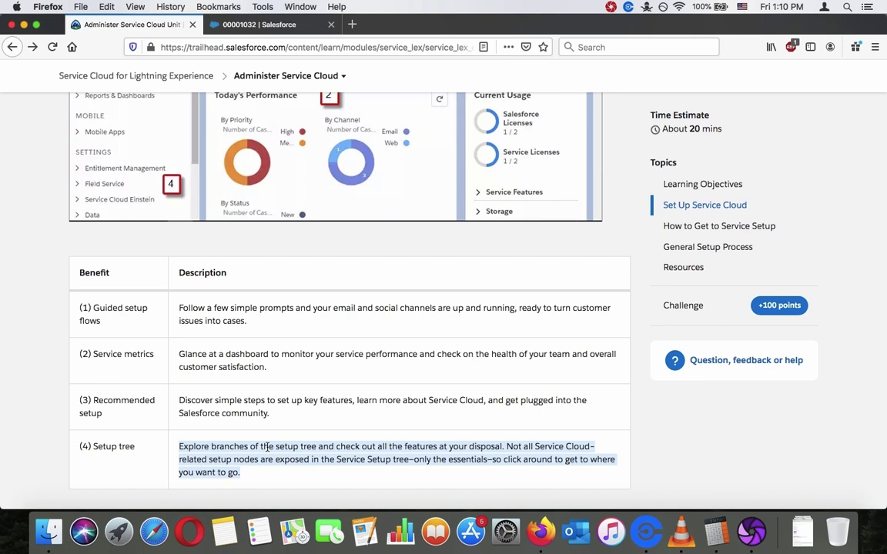
pyautogui.click(267, 446)
pyautogui.scroll(4, 267, 450)
pyautogui.scroll(-3, 267, 449)
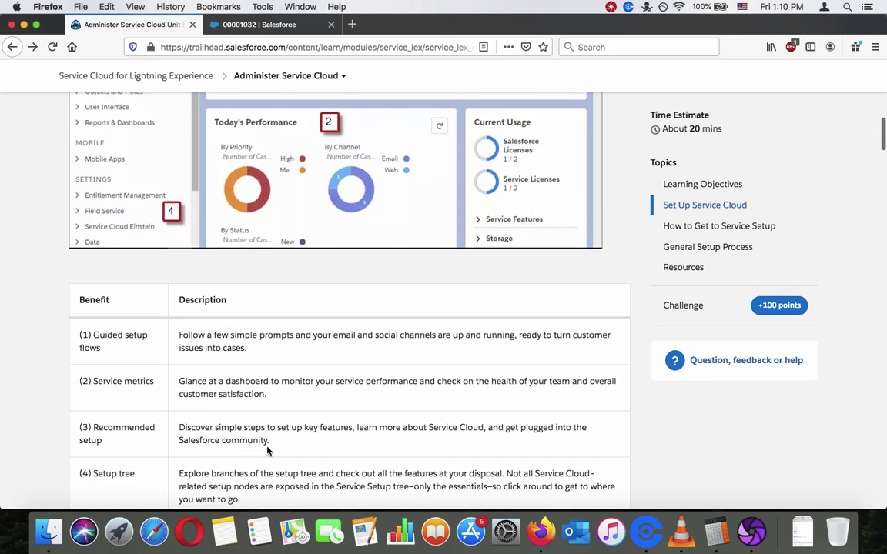
pyautogui.scroll(4, 267, 451)
pyautogui.scroll(-6, 267, 450)
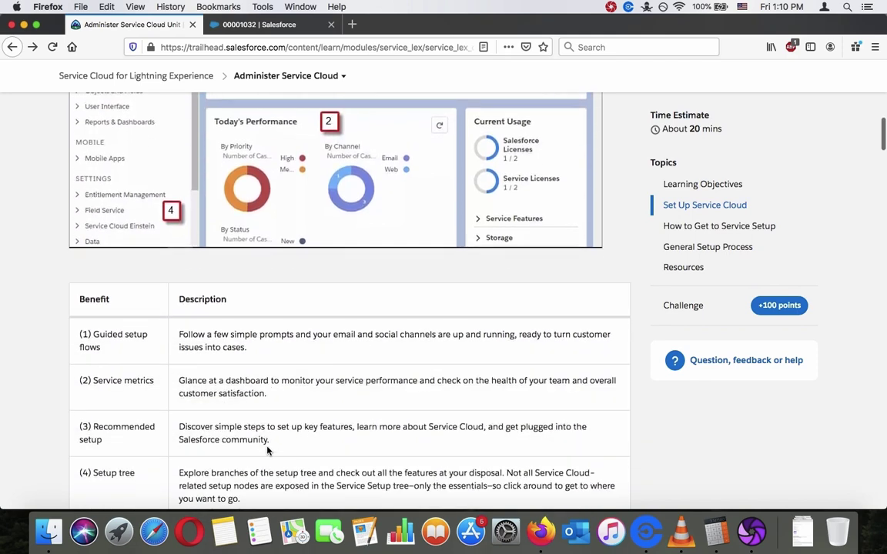
# Read how to get to Service Setup, then switch to the Salesforce case page and open Service Setup from there.
pyautogui.scroll(-7, 267, 450)
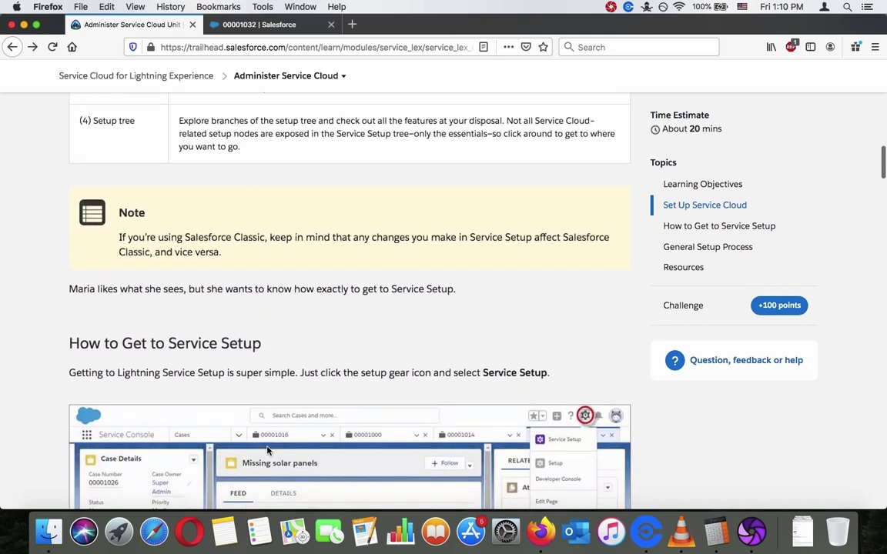
pyautogui.scroll(-4, 267, 450)
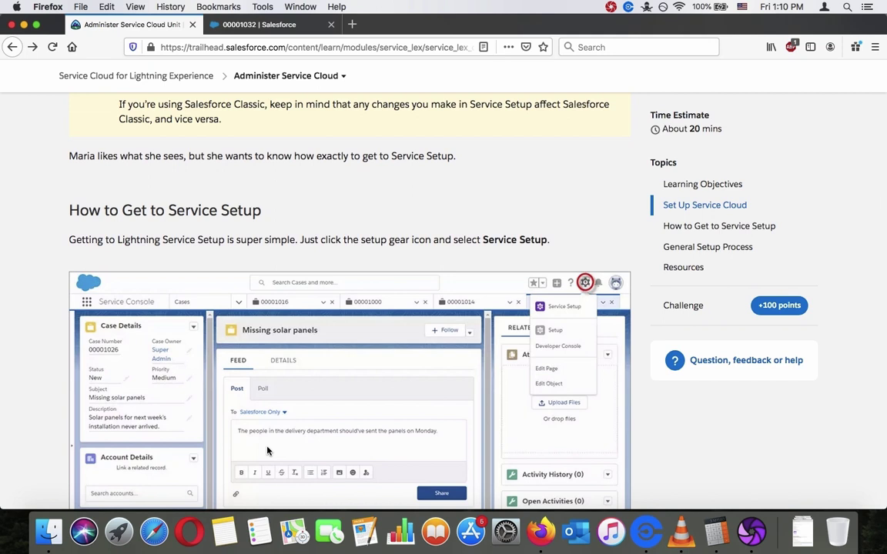
pyautogui.scroll(3, 267, 450)
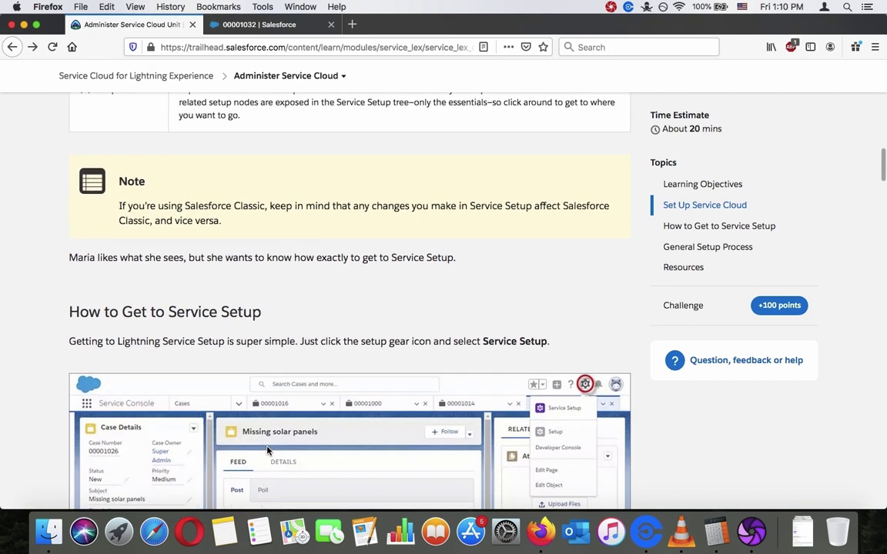
pyautogui.scroll(-3, 267, 451)
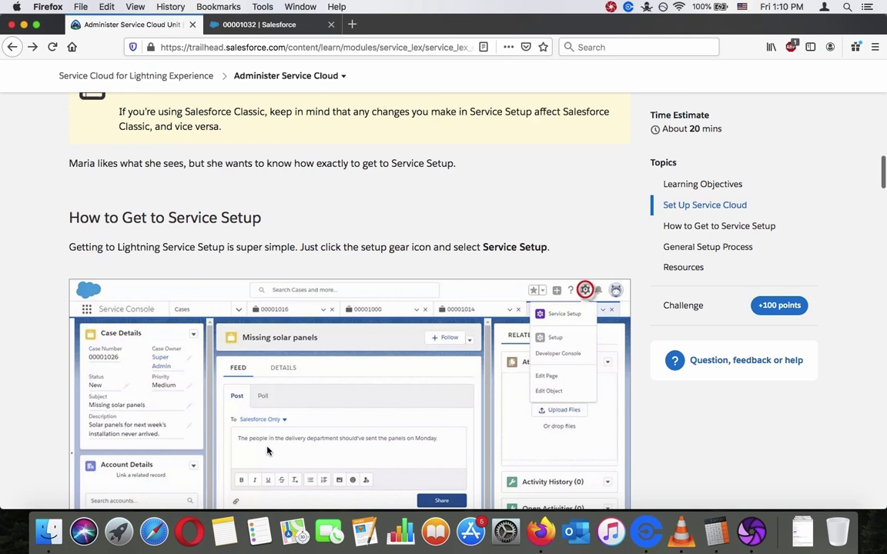
pyautogui.scroll(-3, 267, 450)
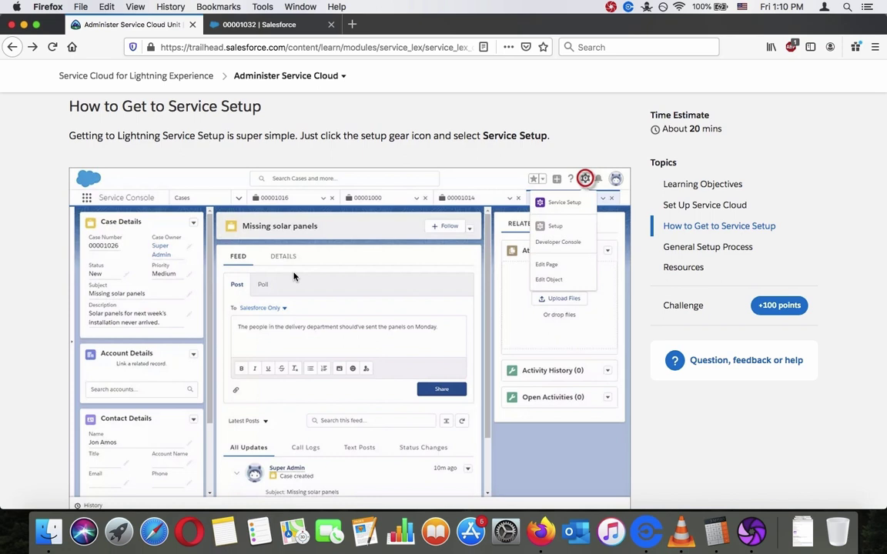
pyautogui.click(245, 24)
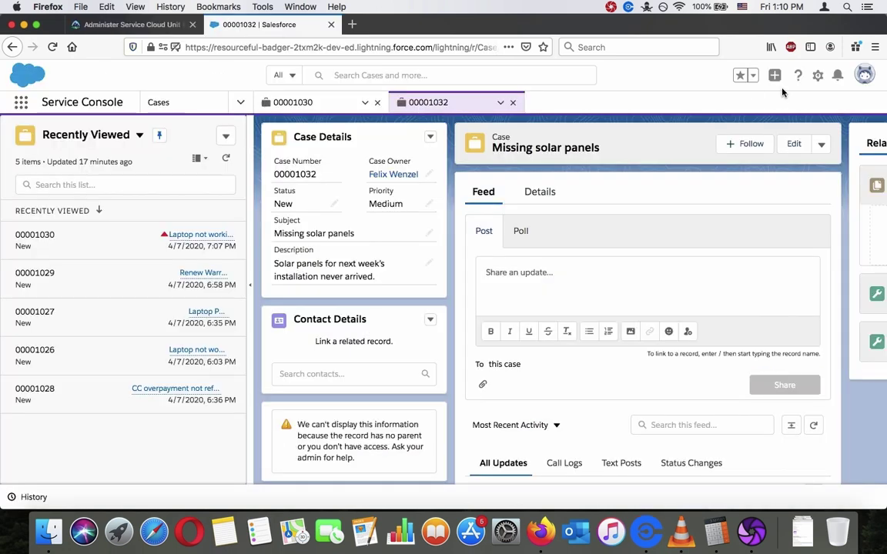
pyautogui.click(819, 75)
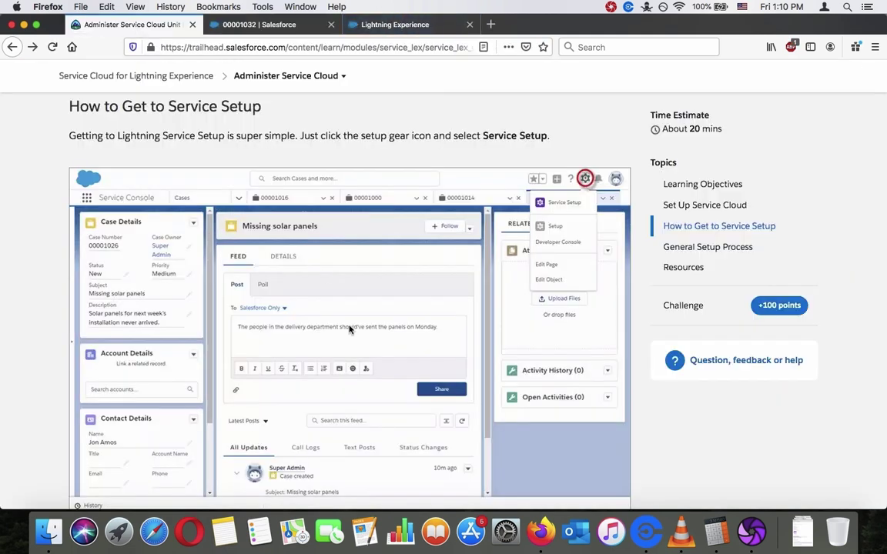
# Read the Trailhead unit's explanation of Service Setup Home and its instructions for finding App Manager.
pyautogui.scroll(-10, 349, 329)
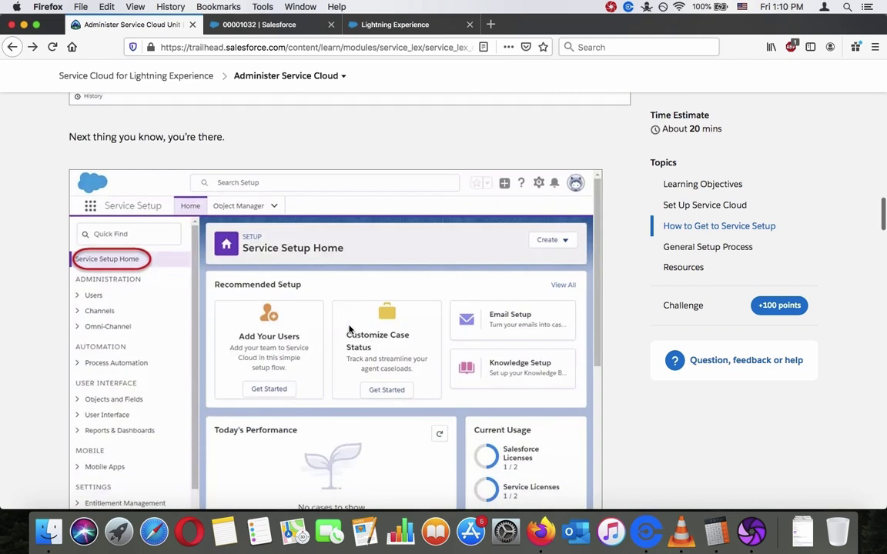
pyautogui.scroll(-5, 349, 329)
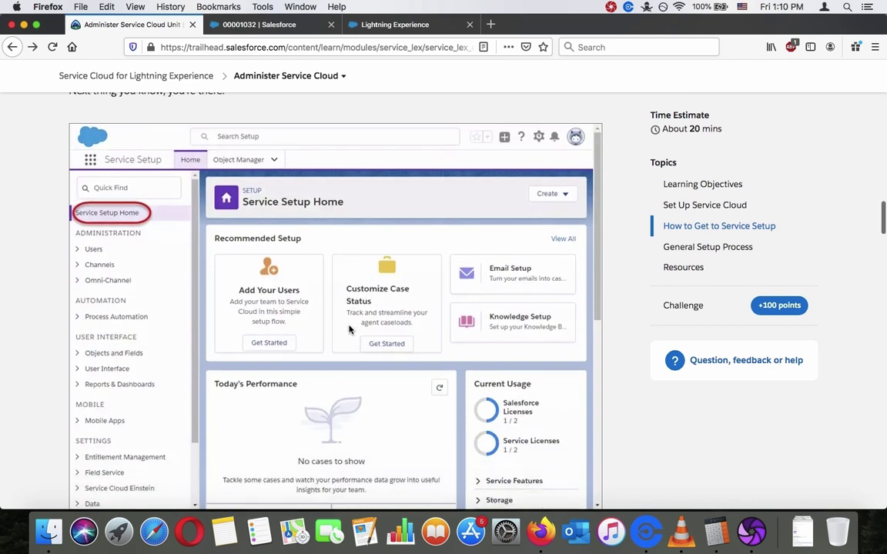
pyautogui.scroll(-3, 348, 329)
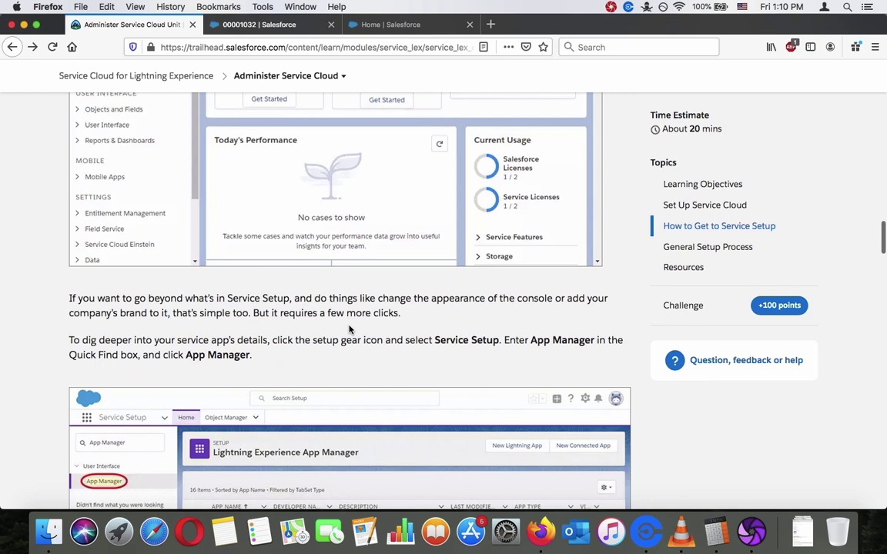
pyautogui.scroll(-5, 349, 329)
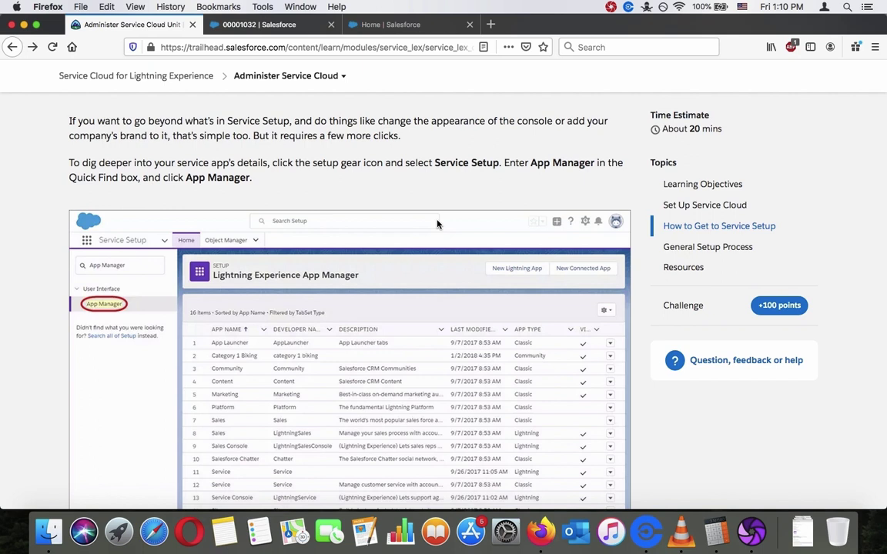
# Look over Service Setup Home in the Salesforce org, including recommended setup and today's performance, then return to the Missing solar panels case.
pyautogui.click(424, 24)
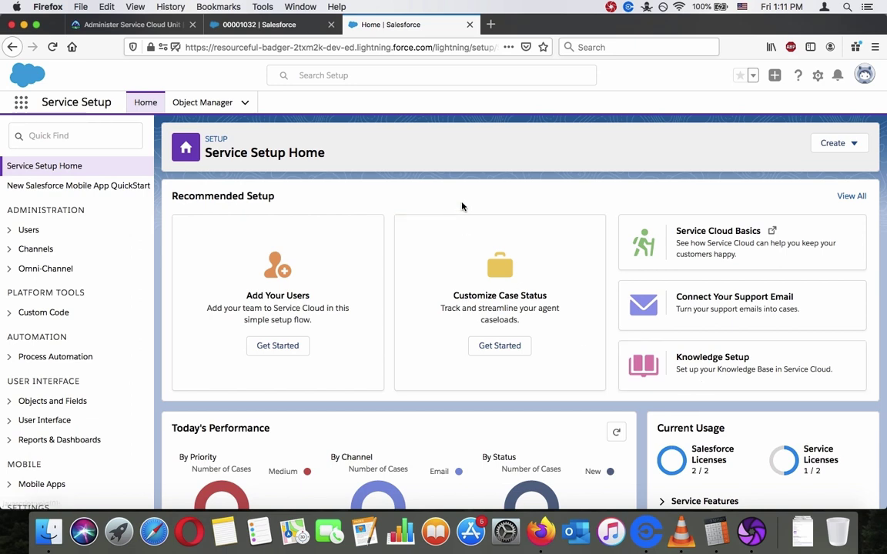
pyautogui.scroll(-5, 352, 267)
pyautogui.scroll(4, 353, 266)
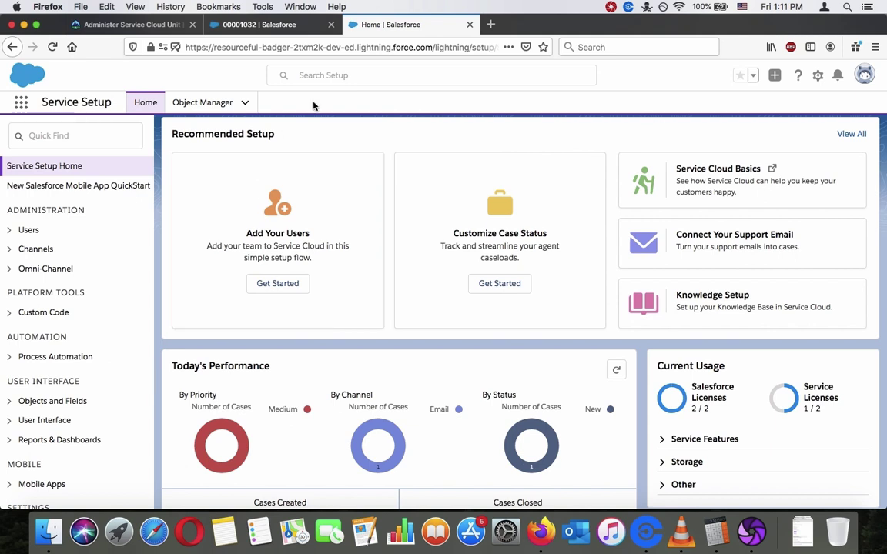
pyautogui.click(255, 24)
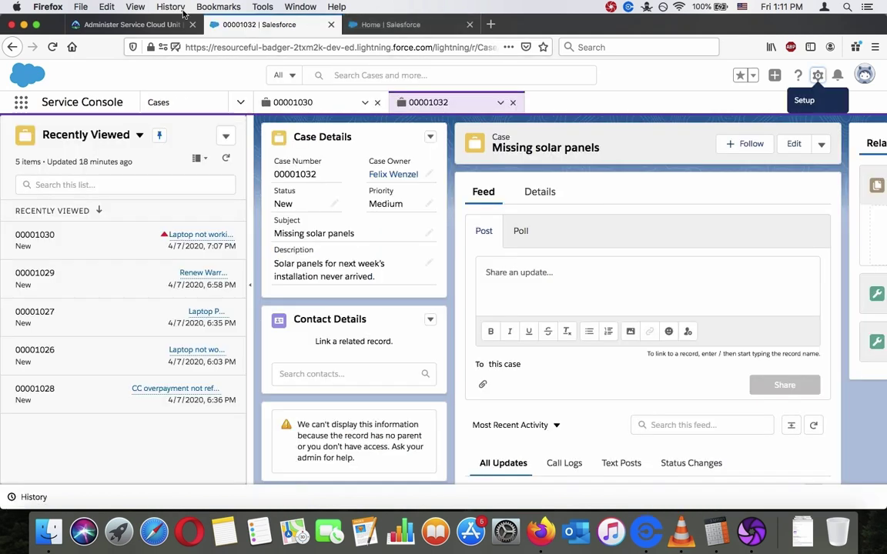
# Search Service Setup for "app man" and open App Manager.
pyautogui.hotkey('ctrl', 'shift', 'Tab')
pyautogui.click(392, 25)
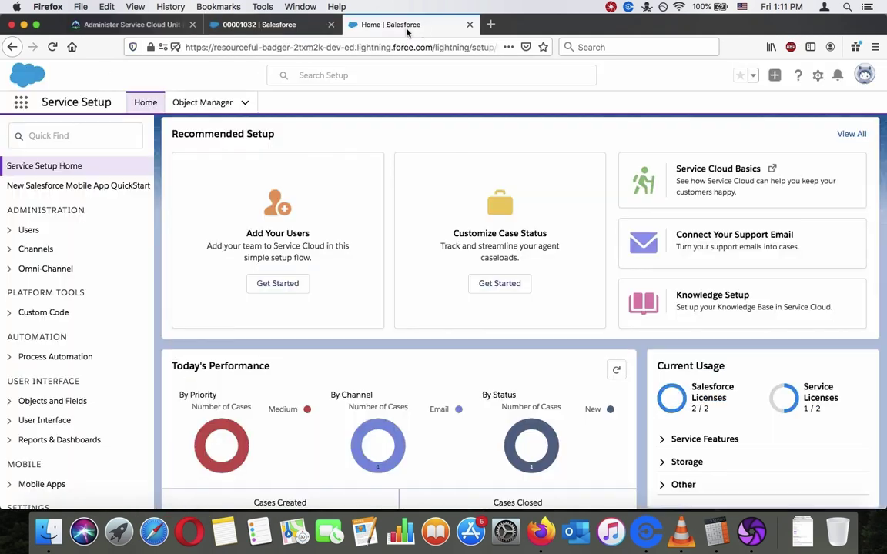
pyautogui.write('app man')
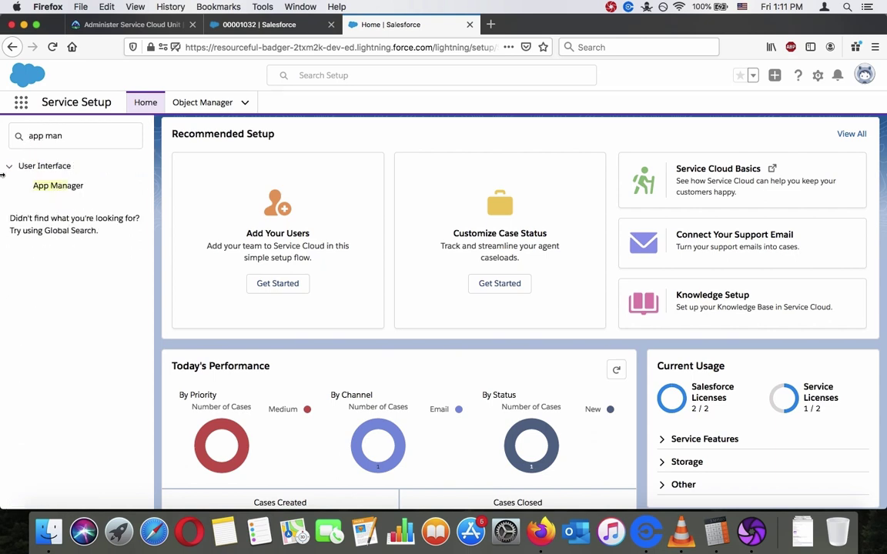
pyautogui.click(57, 187)
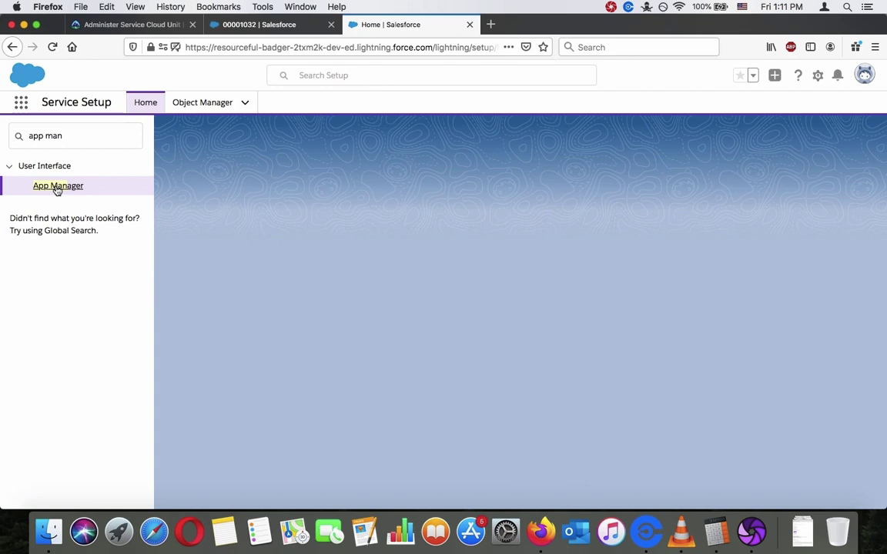
# Compare the App Manager page with the Trailhead unit and read its instructions for editing the Service Console app.
pyautogui.click(113, 25)
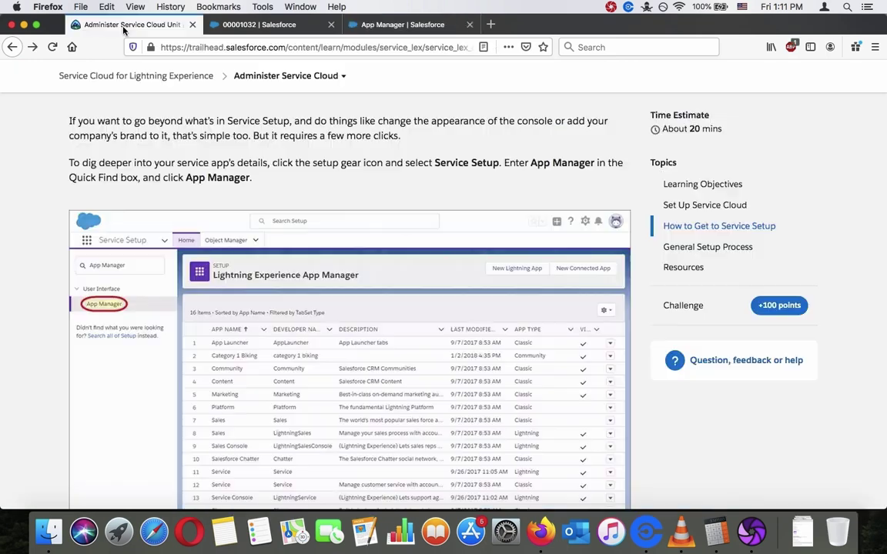
pyautogui.click(398, 26)
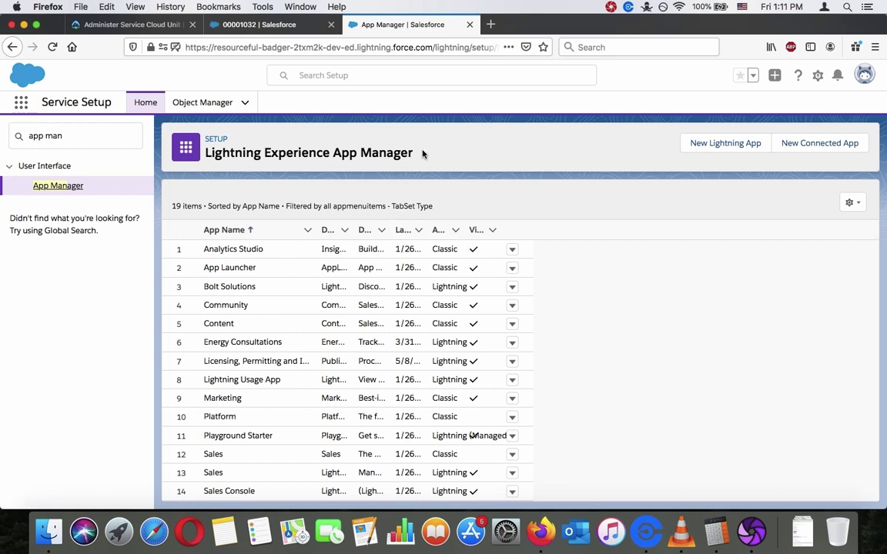
pyautogui.click(150, 24)
pyautogui.scroll(-10, 201, 157)
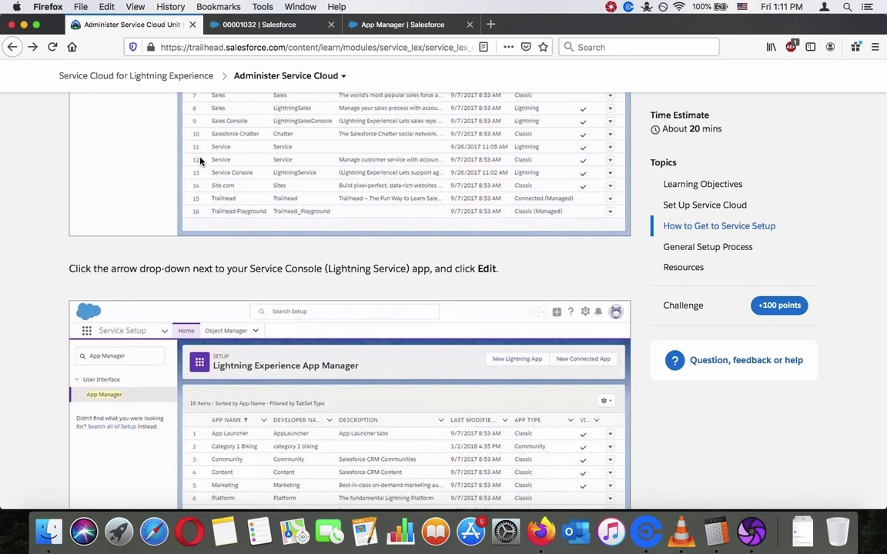
pyautogui.scroll(-5, 200, 160)
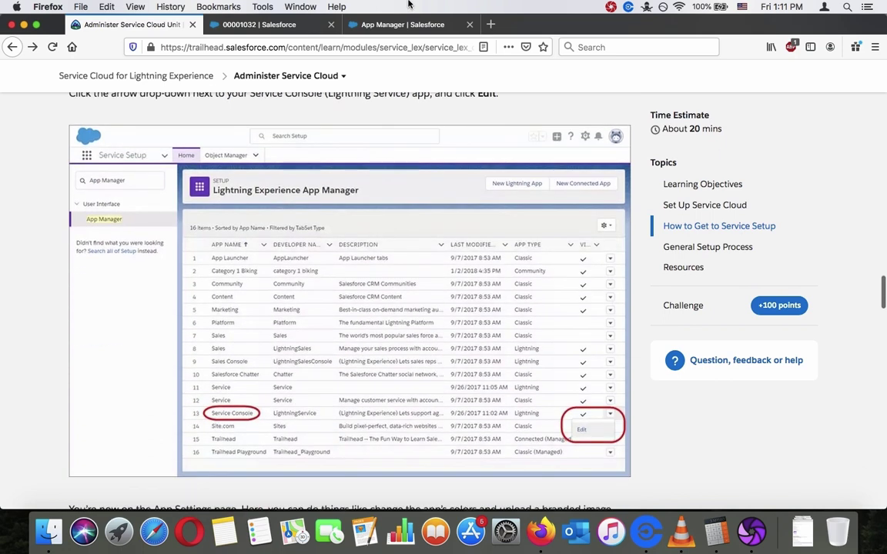
# Open the Service Console Lightning app for editing from the Lightning Experience App Manager list.
pyautogui.click(377, 27)
pyautogui.scroll(-3, 410, 337)
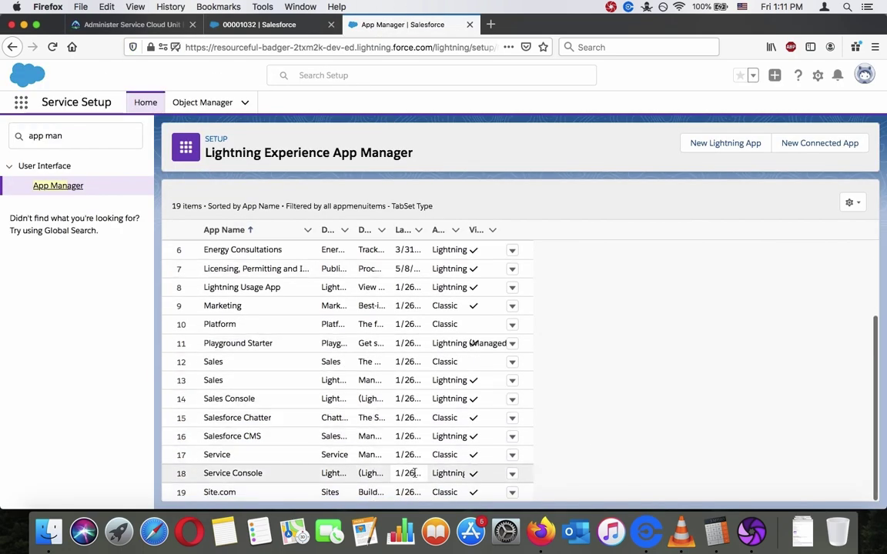
pyautogui.click(511, 474)
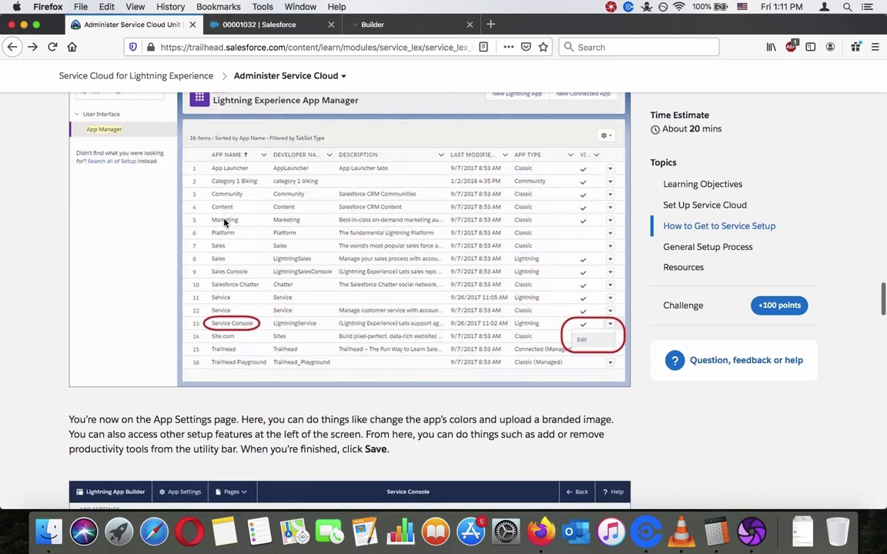
pyautogui.scroll(1, 224, 223)
pyautogui.click(420, 26)
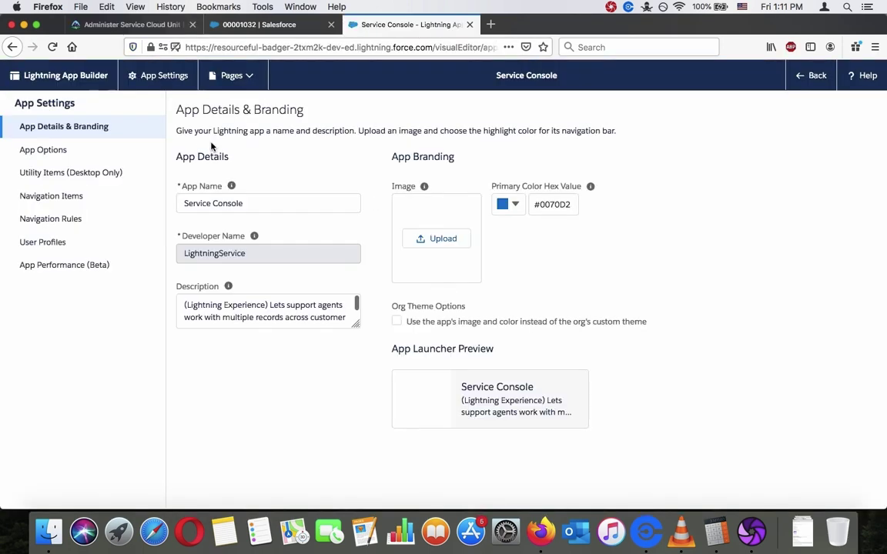
# Check the Trailhead note on the App Settings page, then review the Service Console's App Options and Utility Items.
pyautogui.click(142, 29)
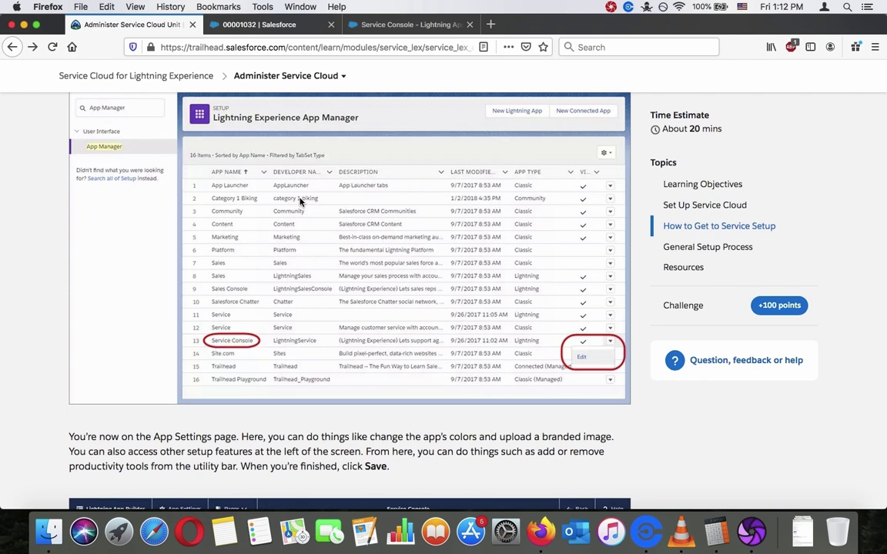
pyautogui.click(398, 29)
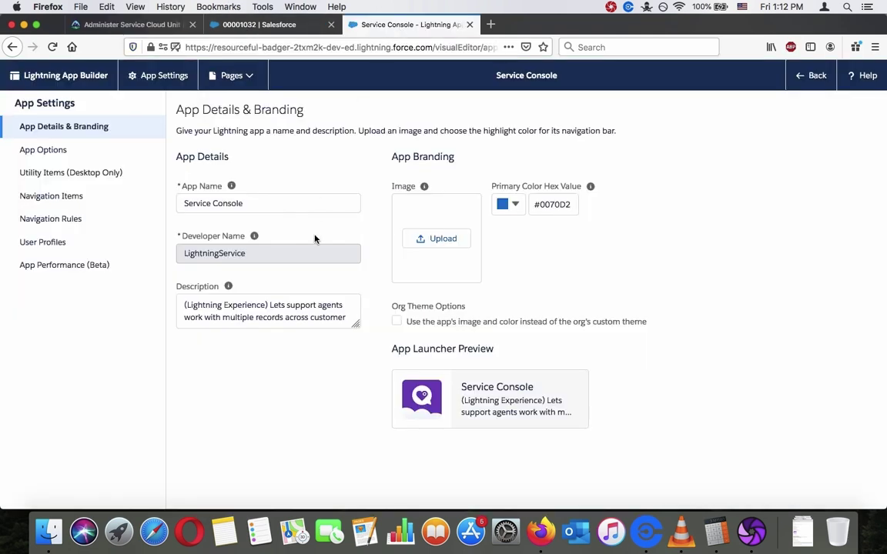
pyautogui.click(127, 152)
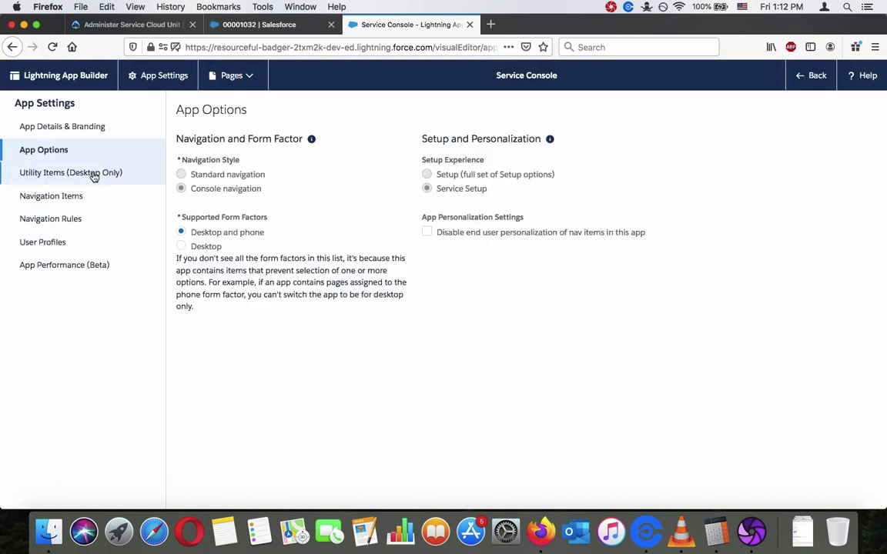
pyautogui.click(92, 177)
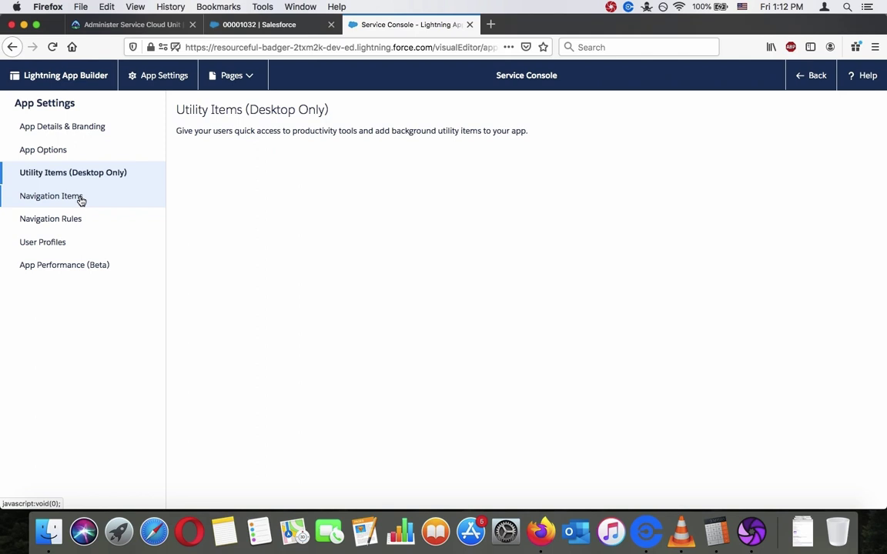
# Add CMS Home from the available items to the Service Console's selected navigation items.
pyautogui.click(80, 199)
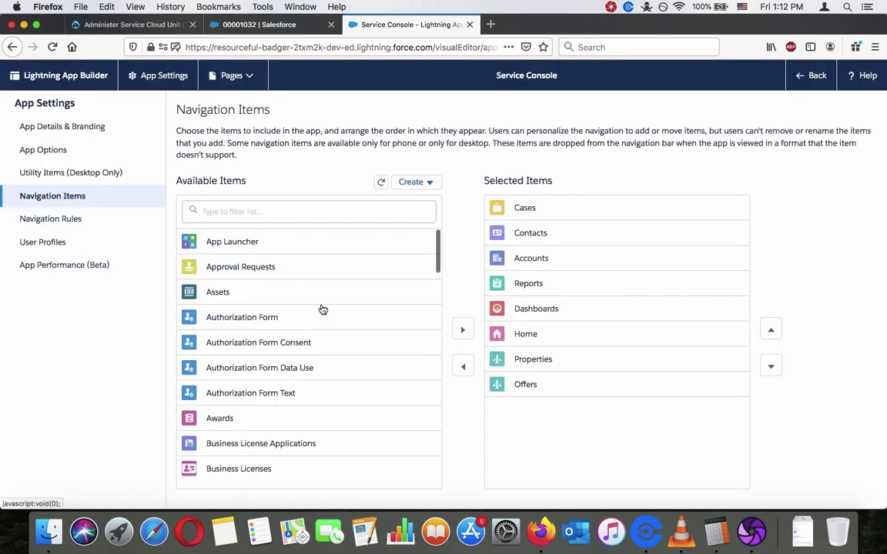
pyautogui.scroll(-5, 322, 310)
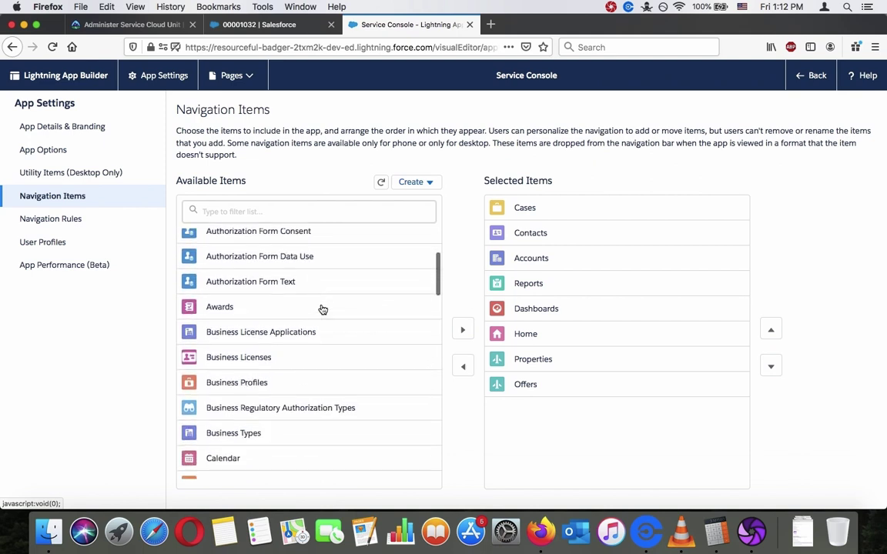
pyautogui.scroll(-10, 323, 309)
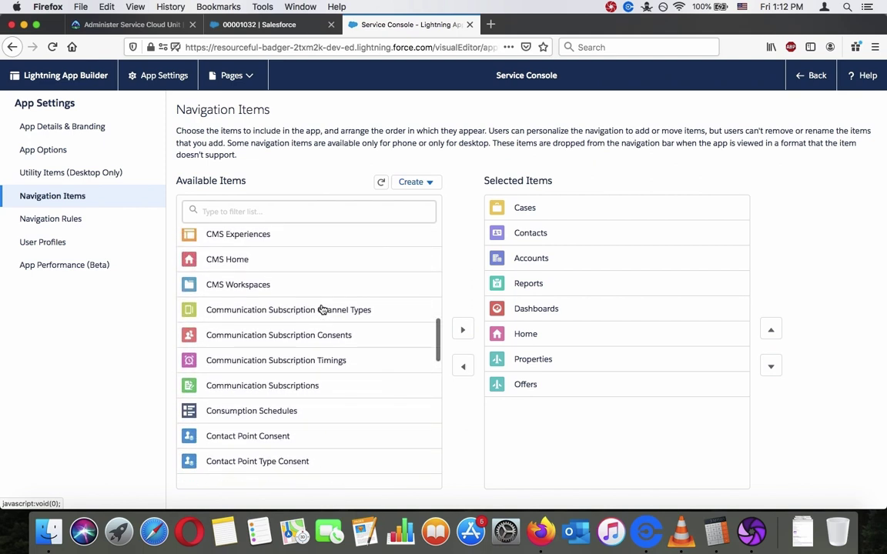
pyautogui.scroll(1, 277, 281)
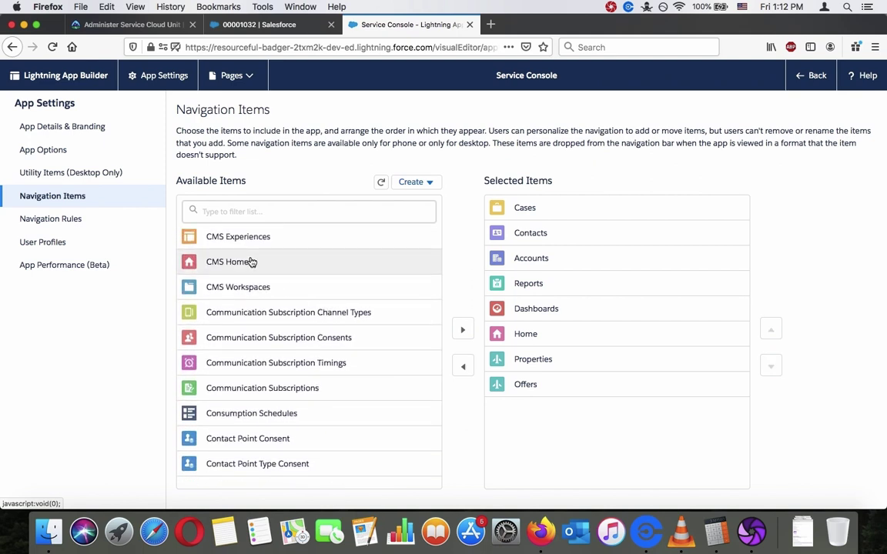
pyautogui.moveTo(250, 263); pyautogui.dragTo(569, 406)
pyautogui.moveTo(238, 259); pyautogui.dragTo(518, 206)
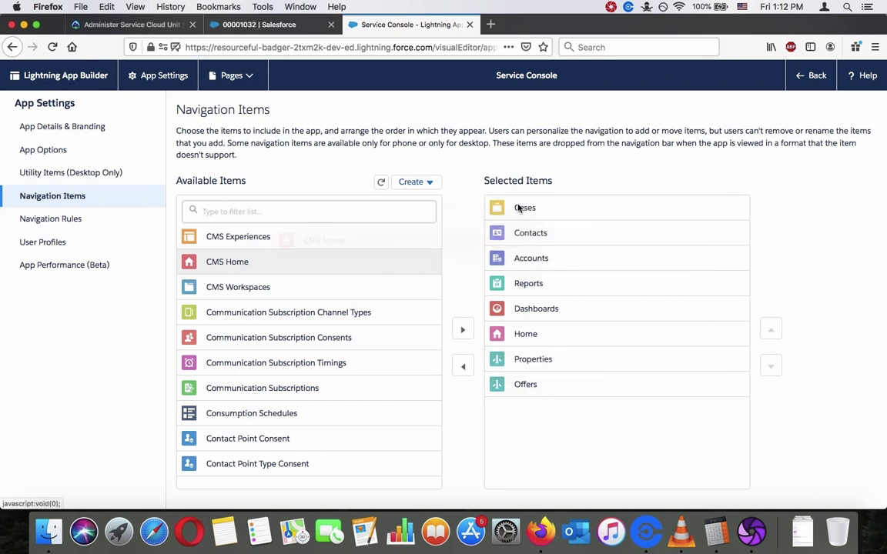
pyautogui.click(463, 330)
# Add CMS Experiences to the Service Console's selected navigation items.
pyautogui.scroll(-3, 370, 324)
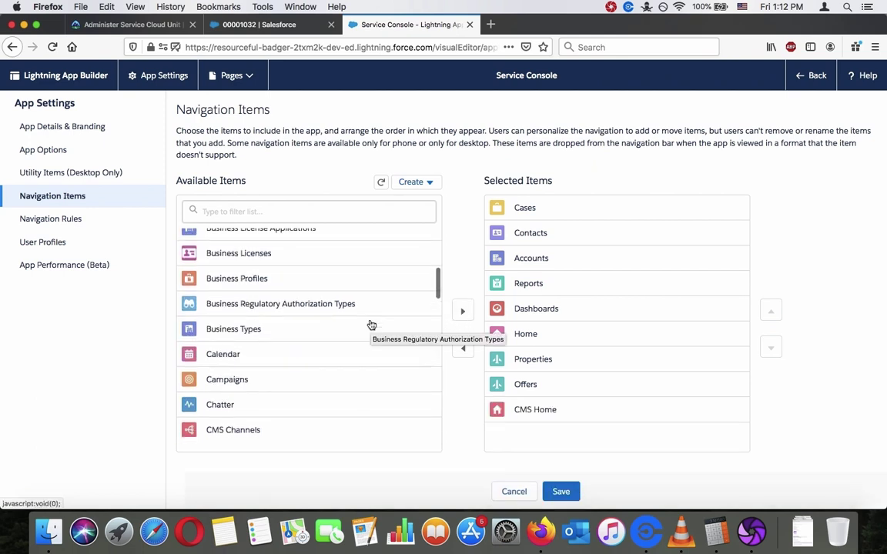
pyautogui.scroll(-10, 370, 324)
pyautogui.scroll(8, 370, 324)
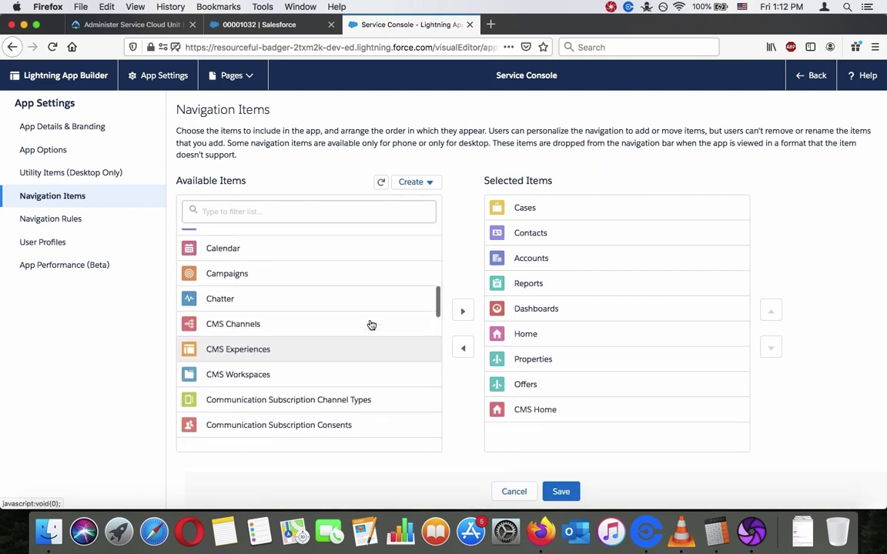
pyautogui.scroll(-2, 370, 324)
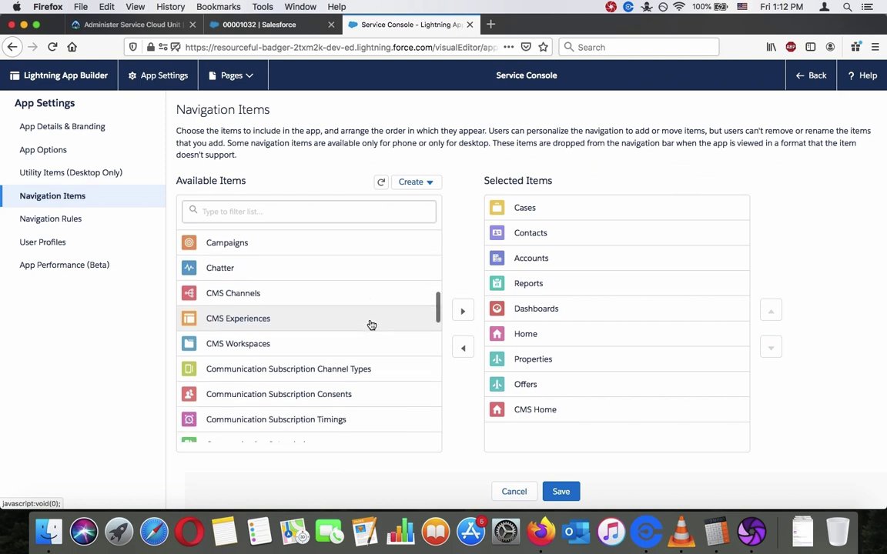
pyautogui.click(463, 314)
# Look through the remaining available navigation items down to the end of the list, then save the Service Console's navigation items.
pyautogui.scroll(-10, 348, 267)
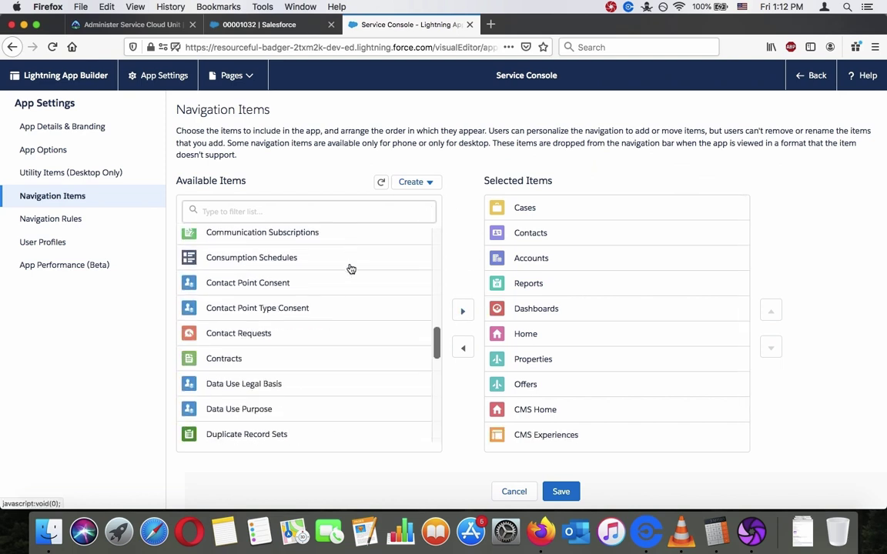
pyautogui.scroll(-6, 351, 269)
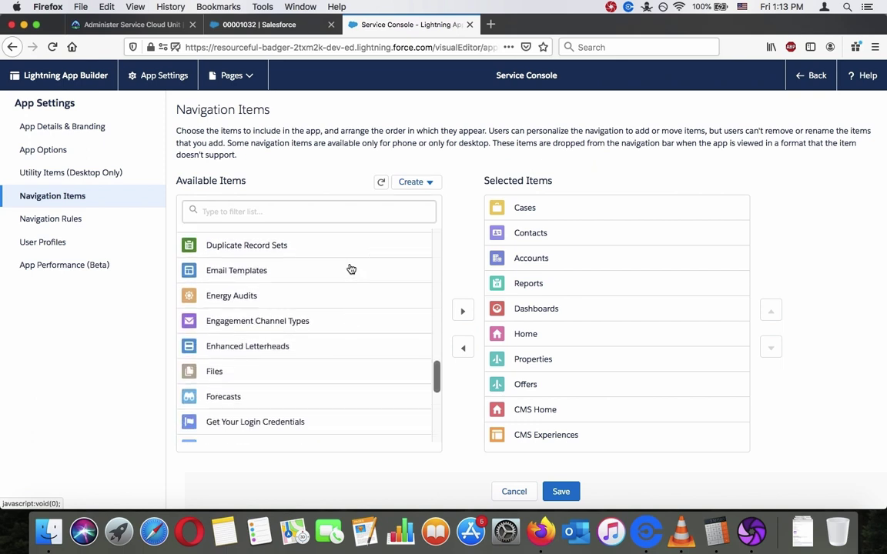
pyautogui.scroll(-5, 351, 268)
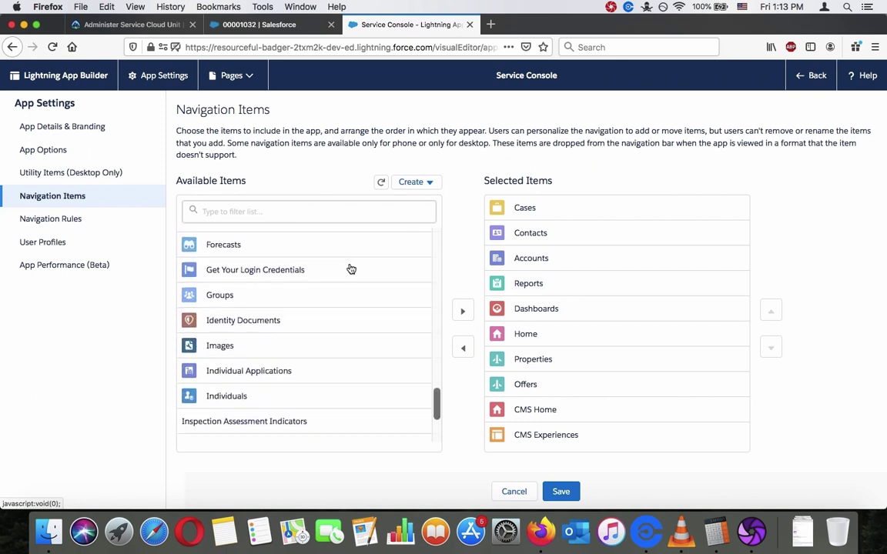
pyautogui.scroll(2, 351, 268)
pyautogui.scroll(-5, 350, 269)
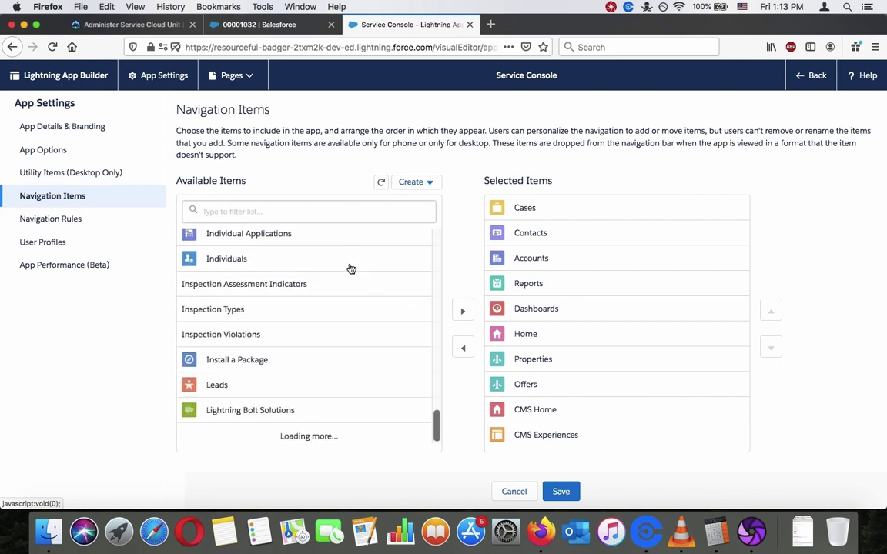
pyautogui.scroll(-4, 351, 268)
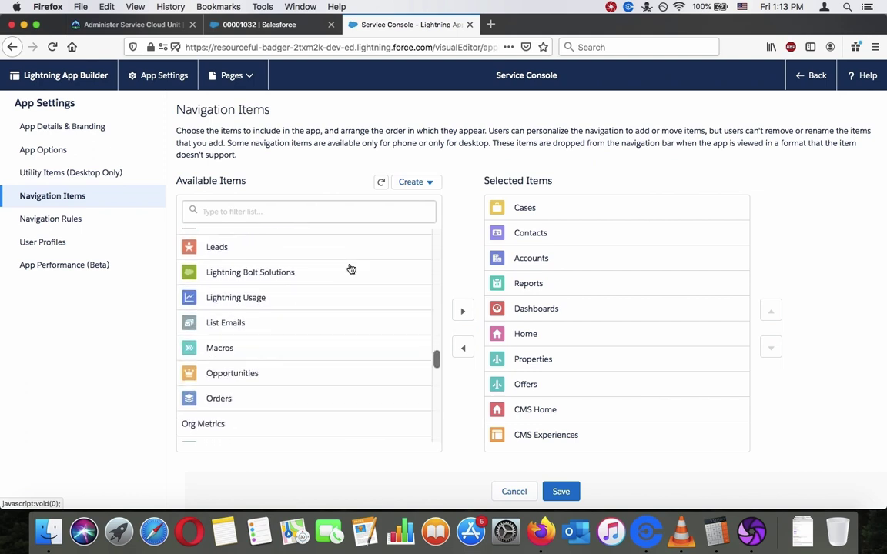
pyautogui.scroll(-4, 351, 268)
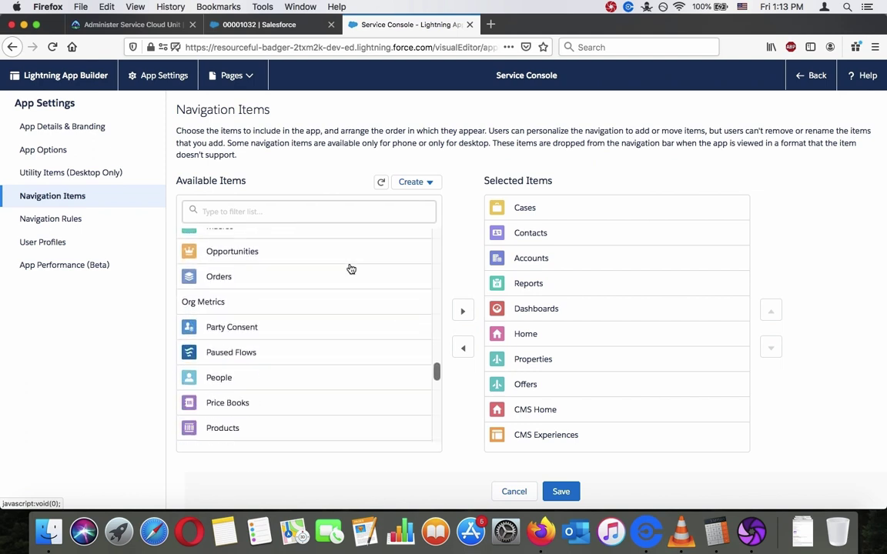
pyautogui.scroll(-5, 351, 268)
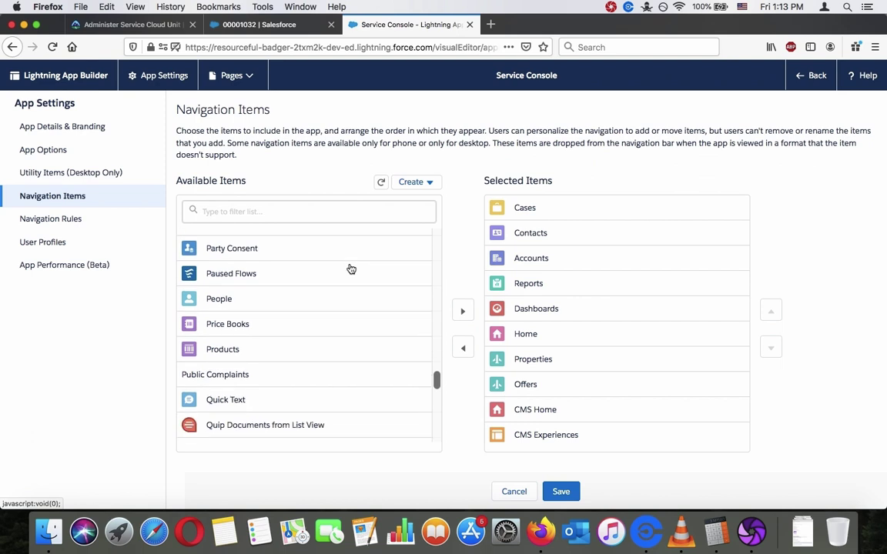
pyautogui.scroll(-5, 351, 269)
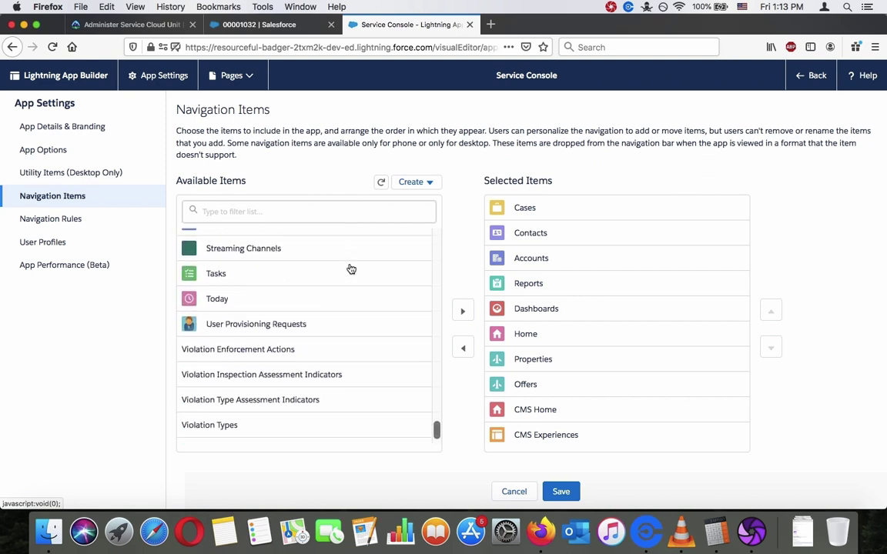
pyautogui.click(558, 489)
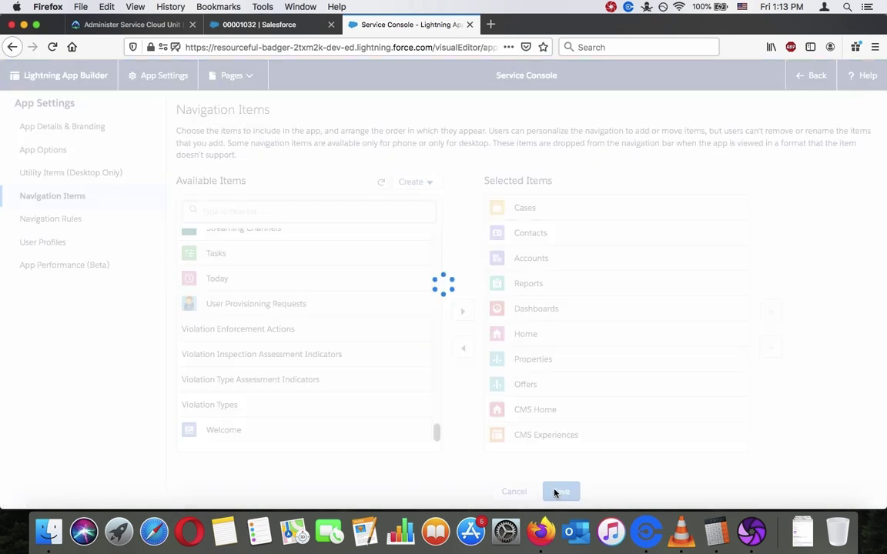
# Return to the Missing solar panels case, reload the page and check the Service Console's navigation menu for the added items.
pyautogui.click(296, 33)
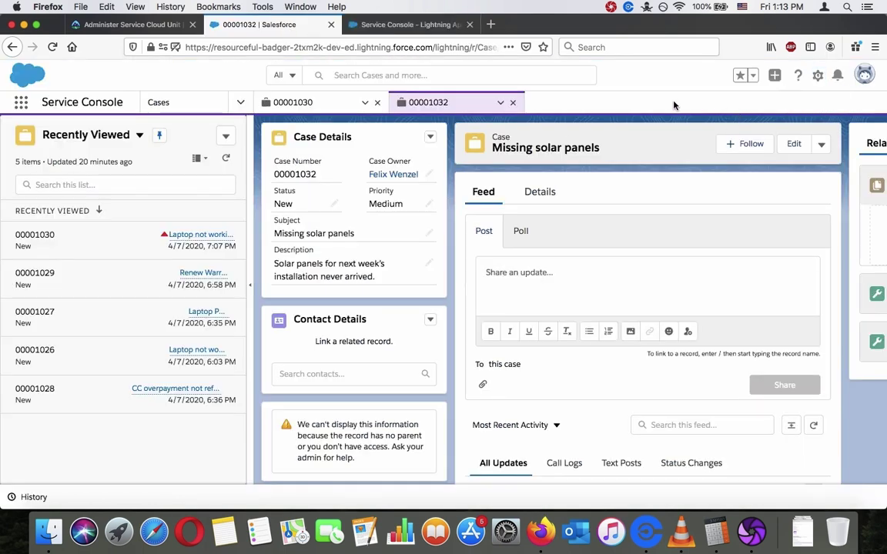
pyautogui.click(239, 103)
pyautogui.scroll(-1, 177, 187)
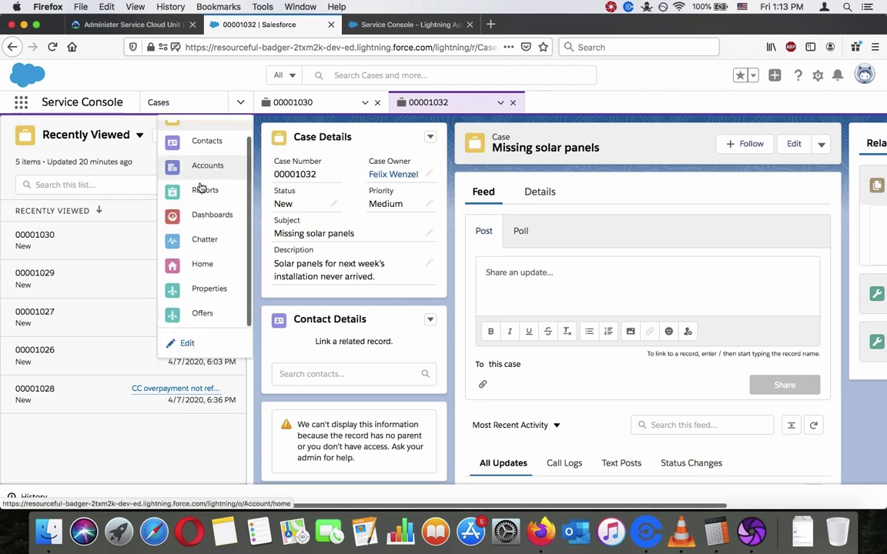
pyautogui.scroll(1, 174, 190)
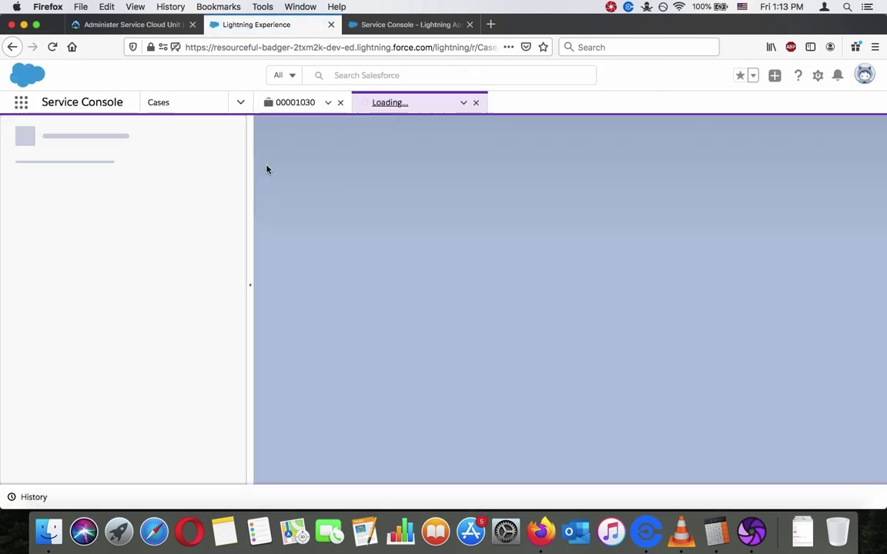
pyautogui.click(242, 103)
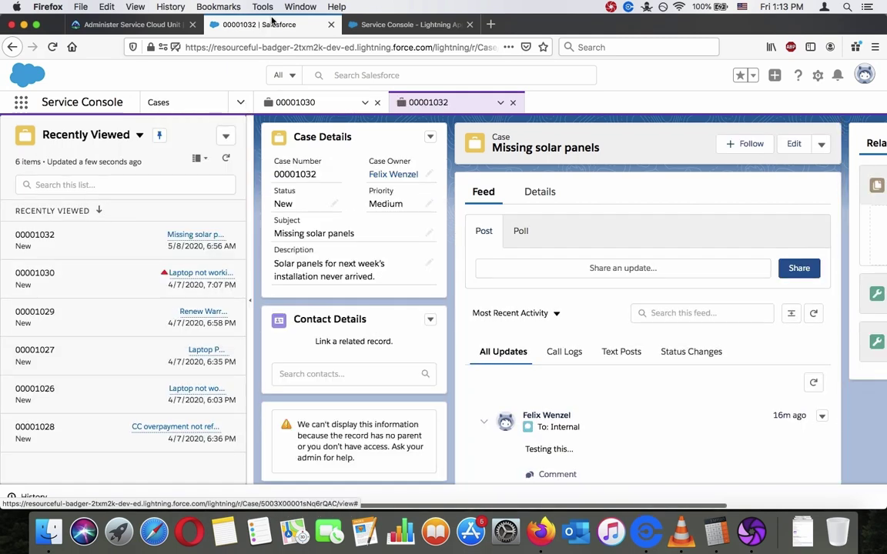
# Open the Dashboards page and the Home page from the Service Console's navigation menu and look over Home's contents.
pyautogui.click(239, 103)
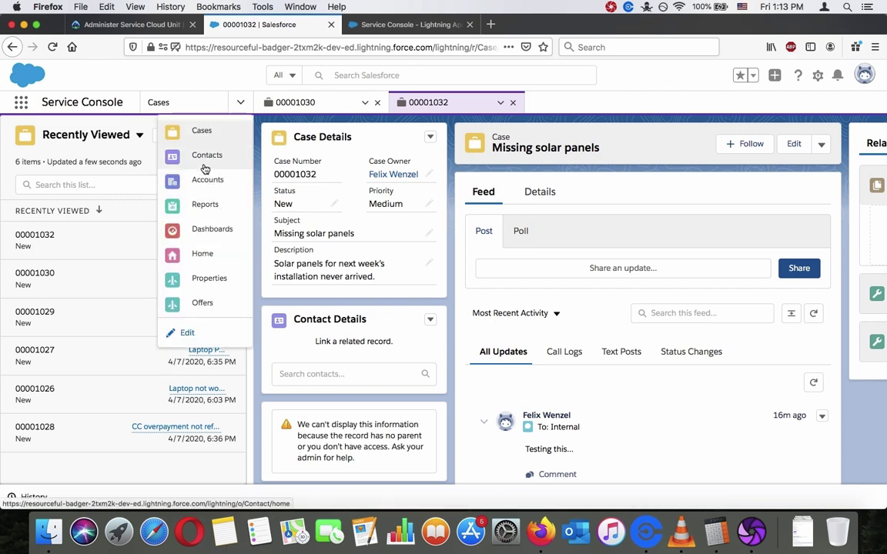
pyautogui.click(208, 234)
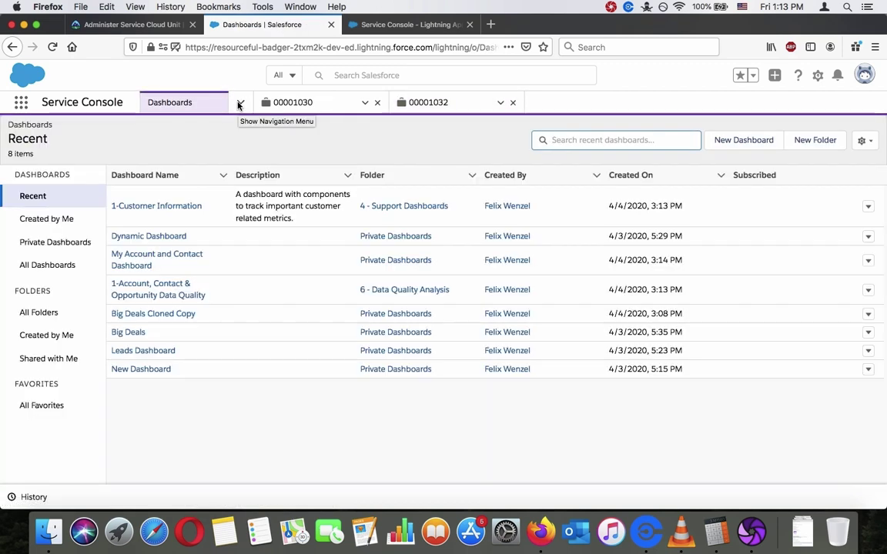
pyautogui.click(241, 104)
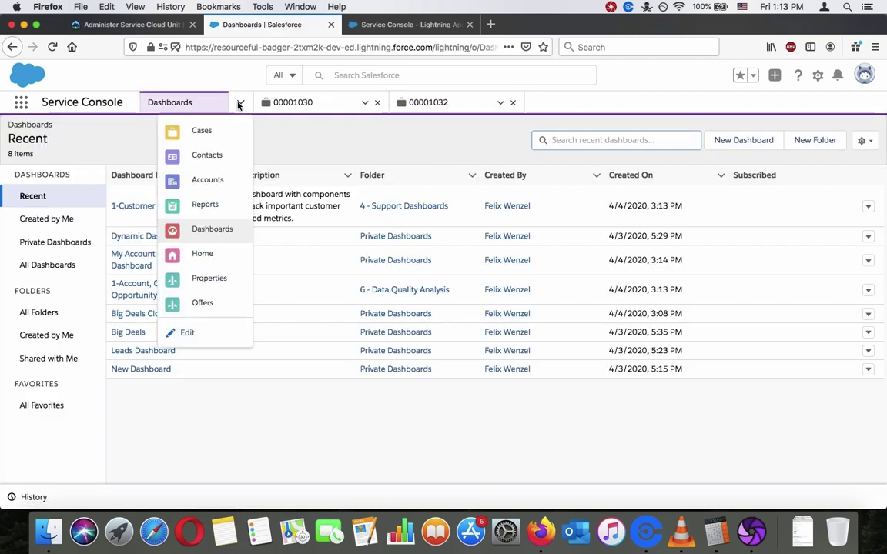
pyautogui.click(205, 258)
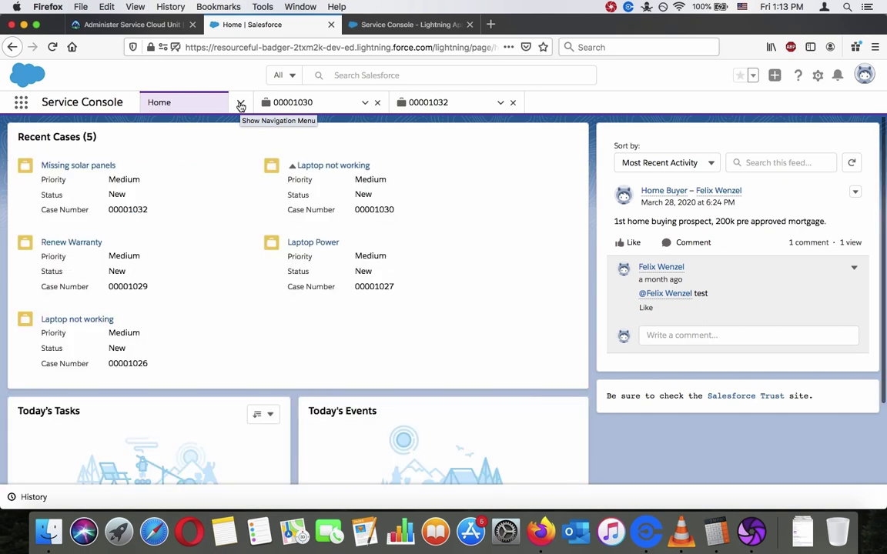
pyautogui.scroll(-2, 228, 200)
pyautogui.scroll(2, 227, 200)
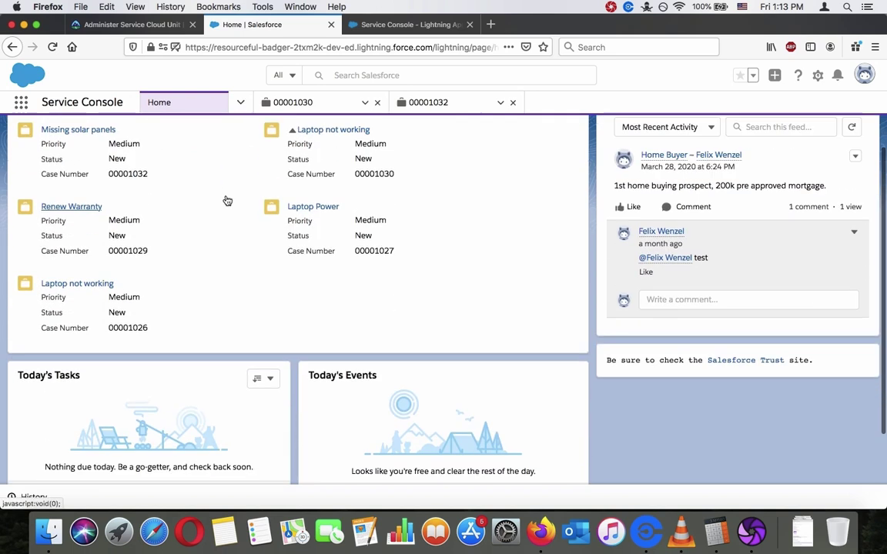
# Personalize the Service Console's navigation bar by adding CMS Home from the available items and save the change.
pyautogui.click(241, 102)
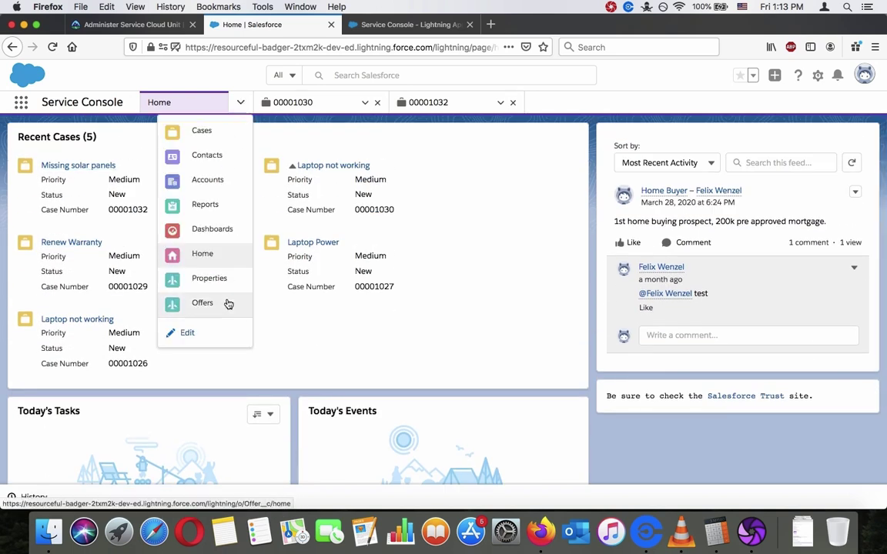
pyautogui.click(187, 333)
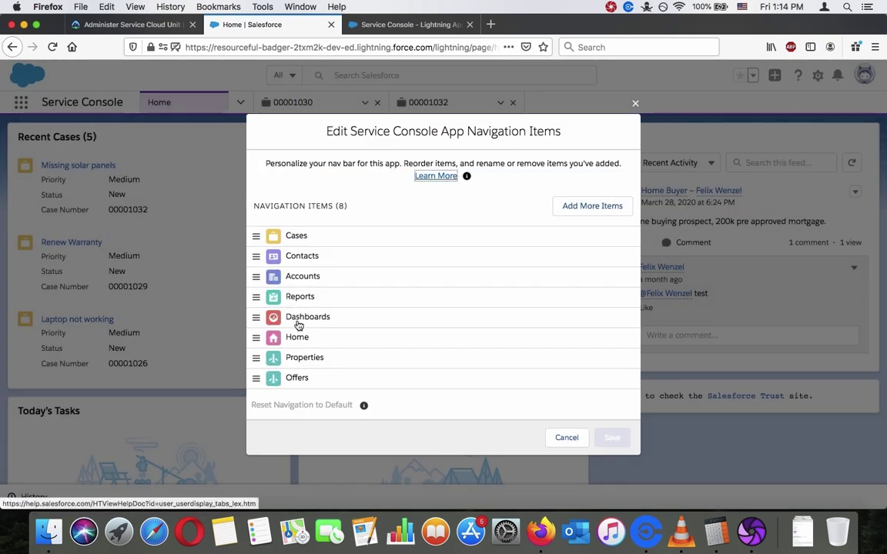
pyautogui.click(258, 321)
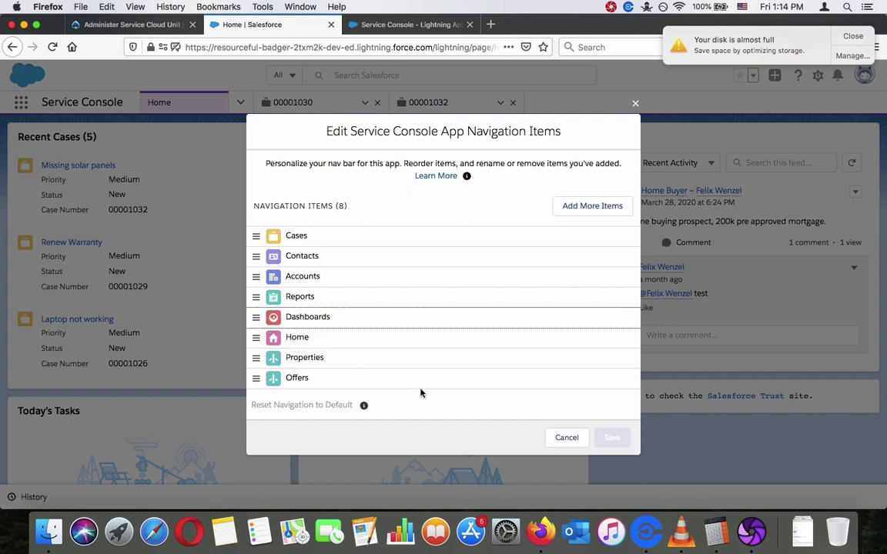
pyautogui.click(590, 208)
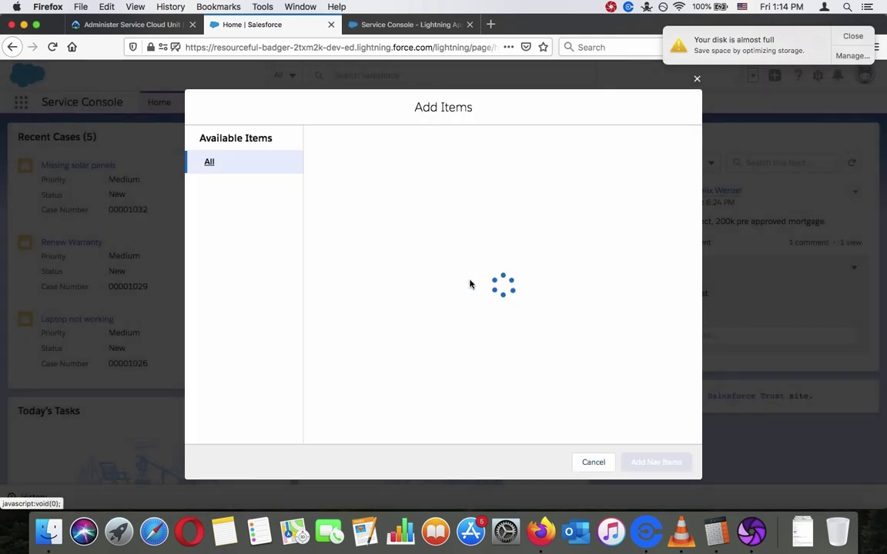
pyautogui.scroll(-10, 469, 284)
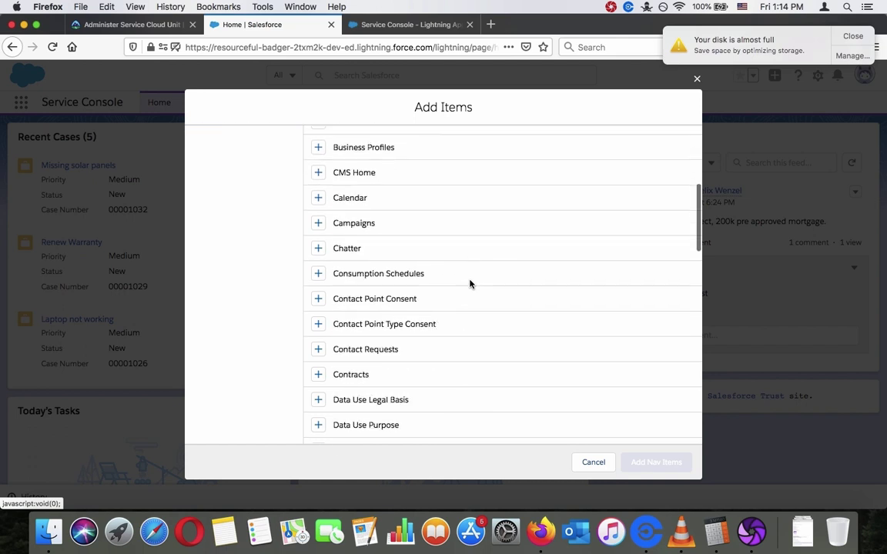
pyautogui.scroll(-3, 469, 284)
pyautogui.scroll(15, 469, 284)
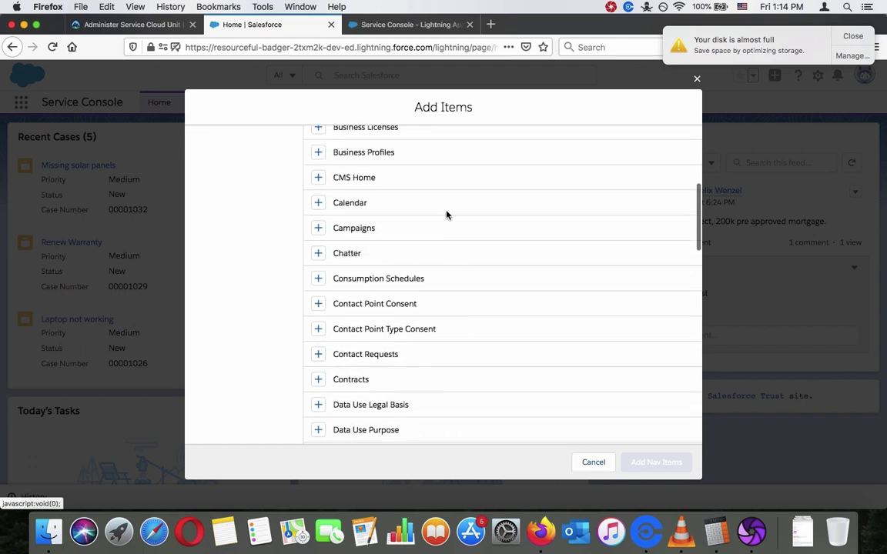
pyautogui.scroll(-1, 443, 181)
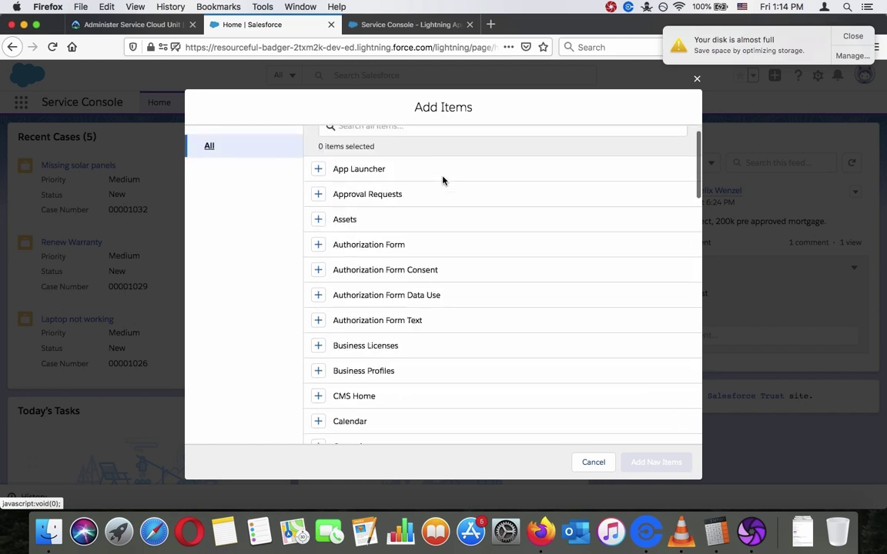
pyautogui.click(319, 397)
pyautogui.click(658, 465)
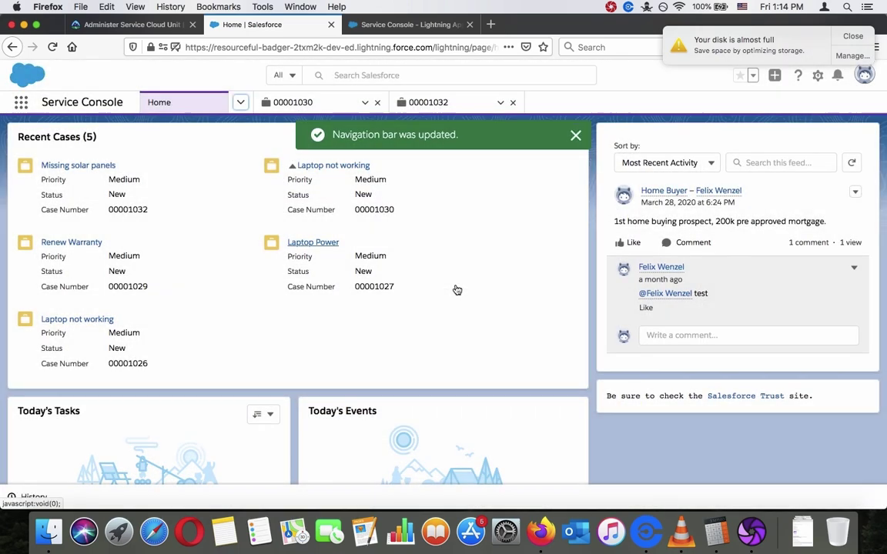
# Open CMS Home from the Service Console's navigation menu and look through its workspaces and experiences.
pyautogui.click(240, 102)
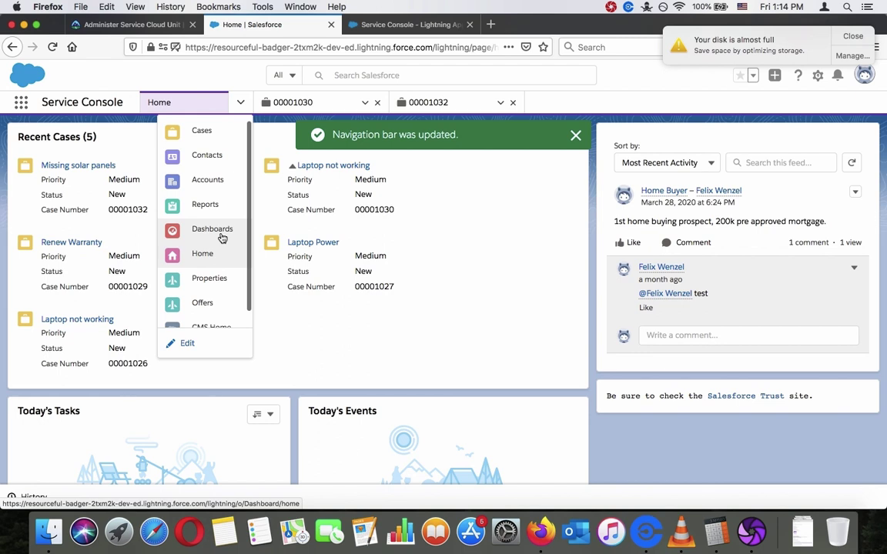
pyautogui.scroll(-1, 219, 235)
pyautogui.click(214, 322)
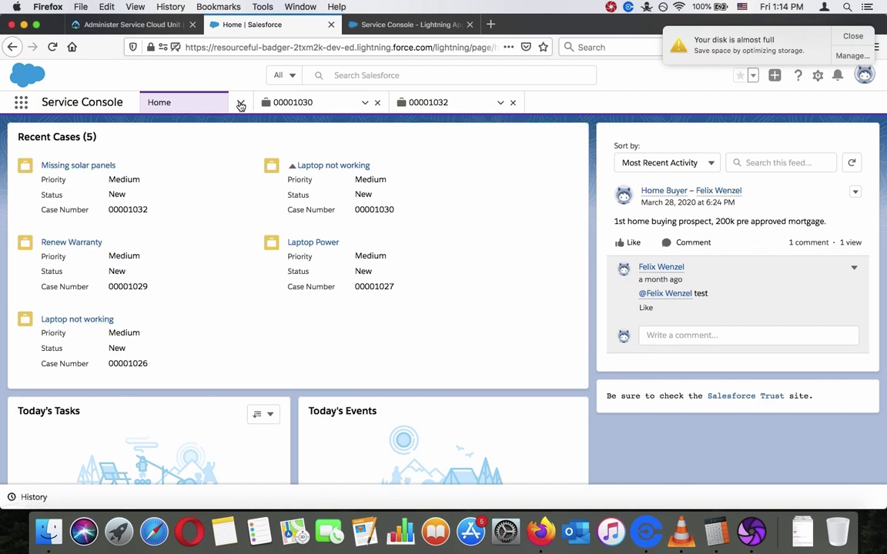
pyautogui.click(240, 104)
pyautogui.click(191, 307)
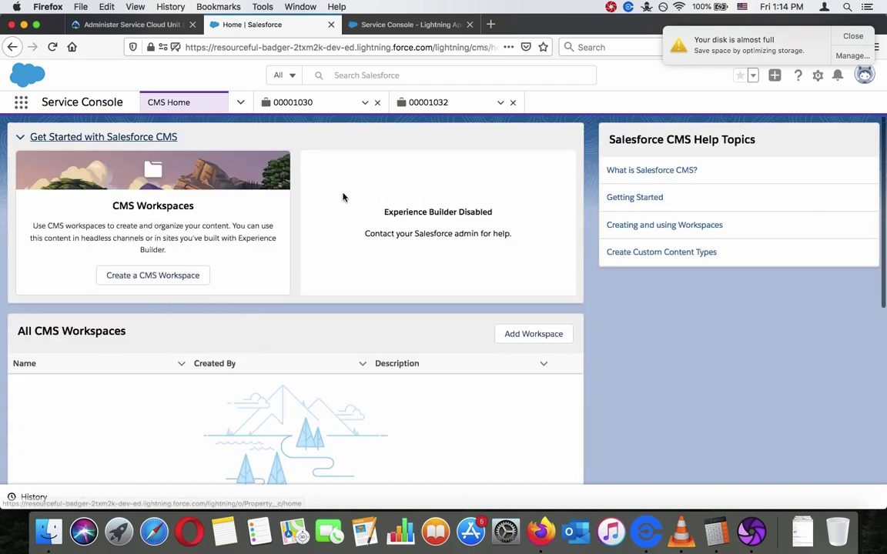
pyautogui.scroll(-6, 343, 197)
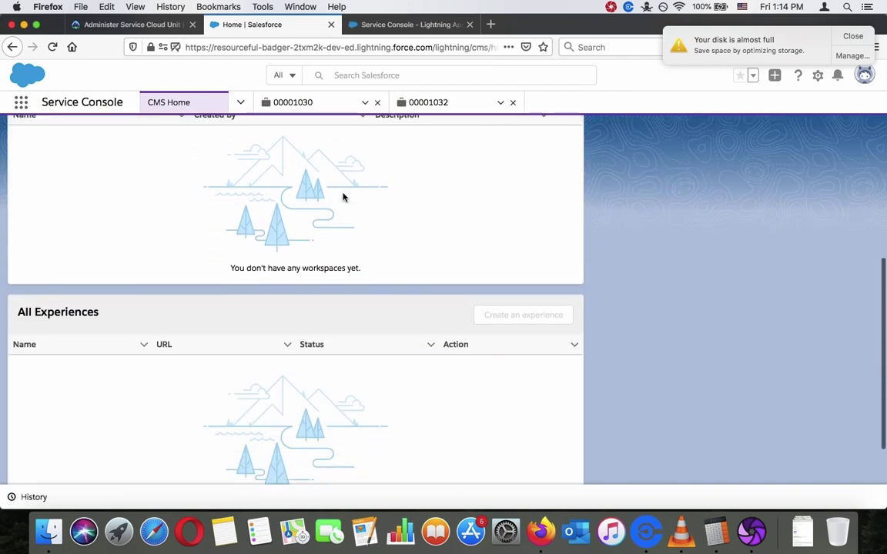
pyautogui.scroll(8, 344, 197)
# Return to the Administer Service Cloud unit on Trailhead and read the explanation of the App Settings page.
pyautogui.click(431, 26)
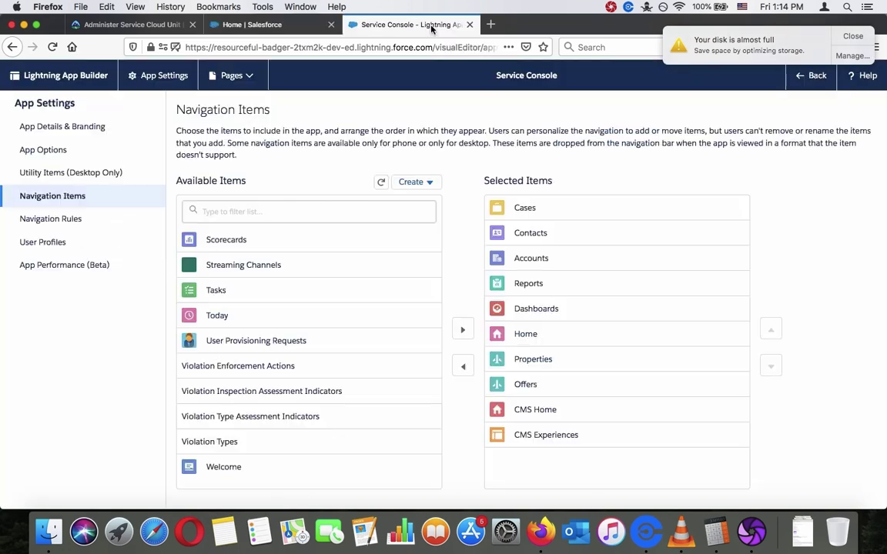
pyautogui.click(163, 24)
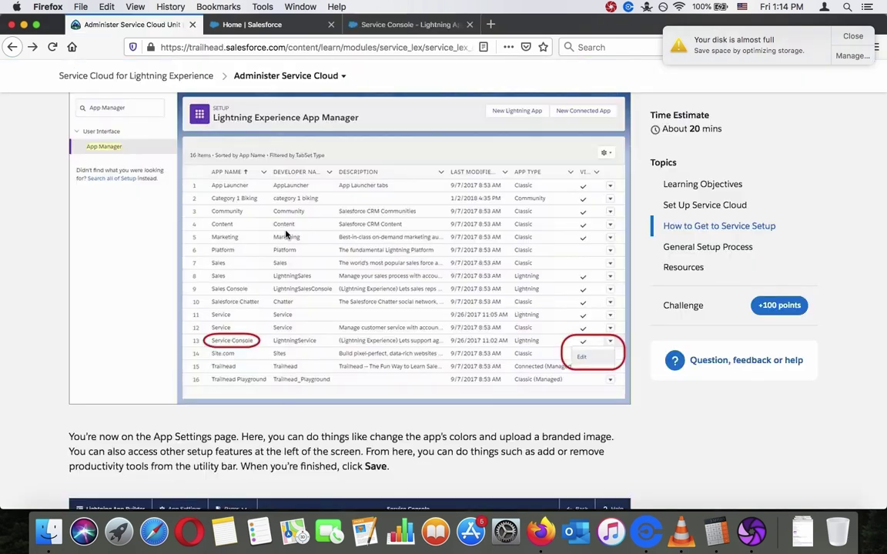
pyautogui.scroll(-6, 285, 235)
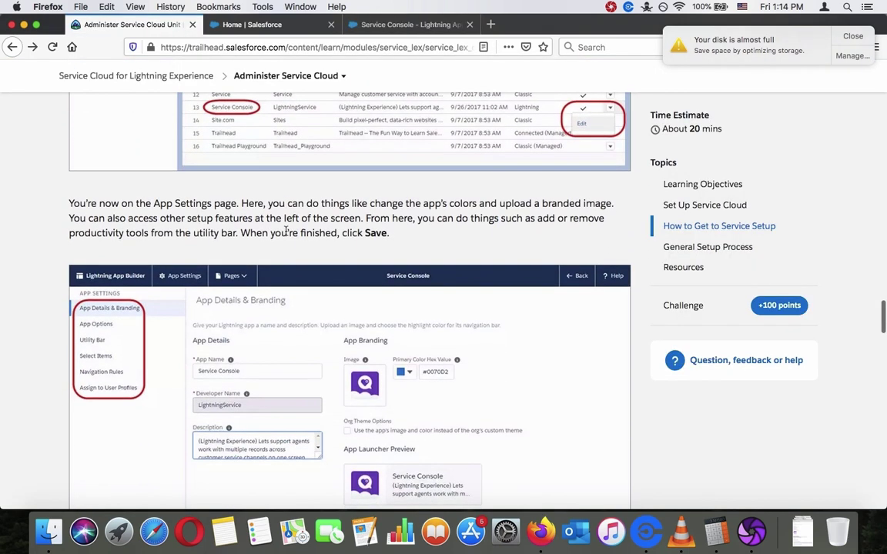
pyautogui.scroll(3, 286, 231)
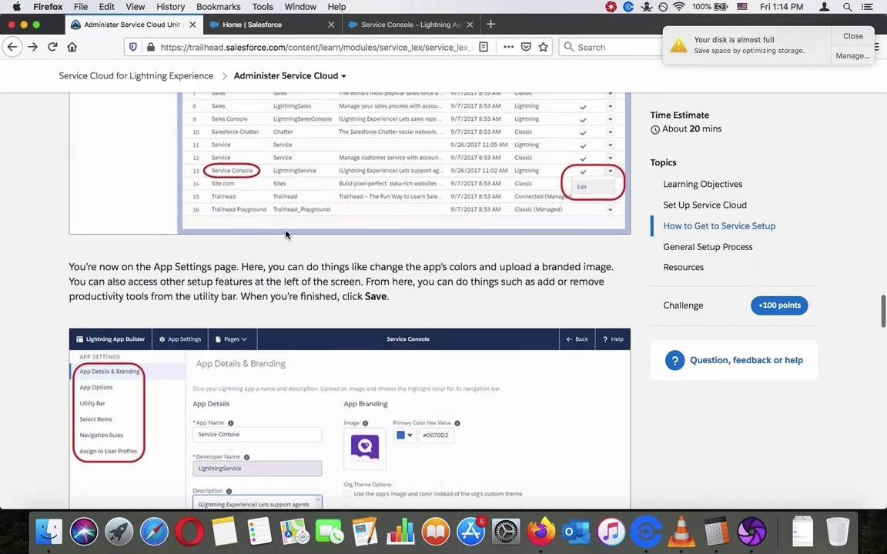
pyautogui.scroll(-3, 286, 231)
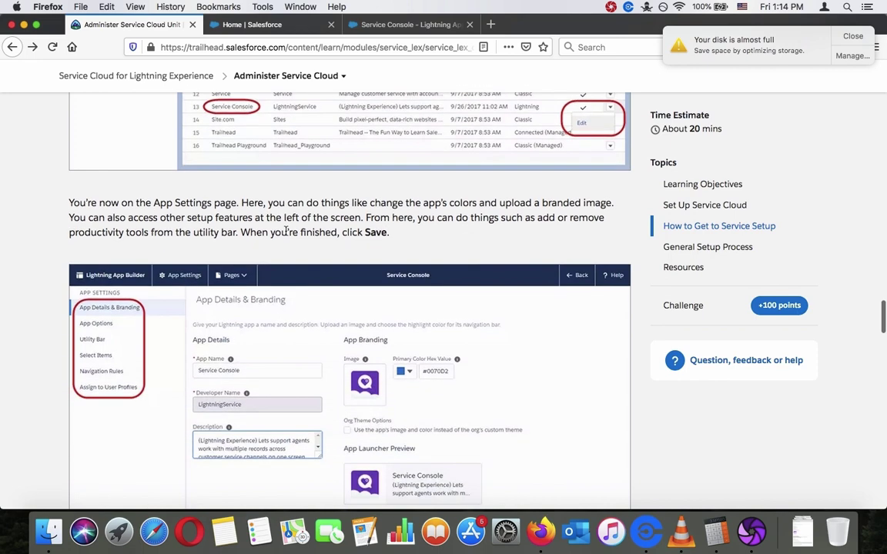
pyautogui.scroll(-1, 286, 231)
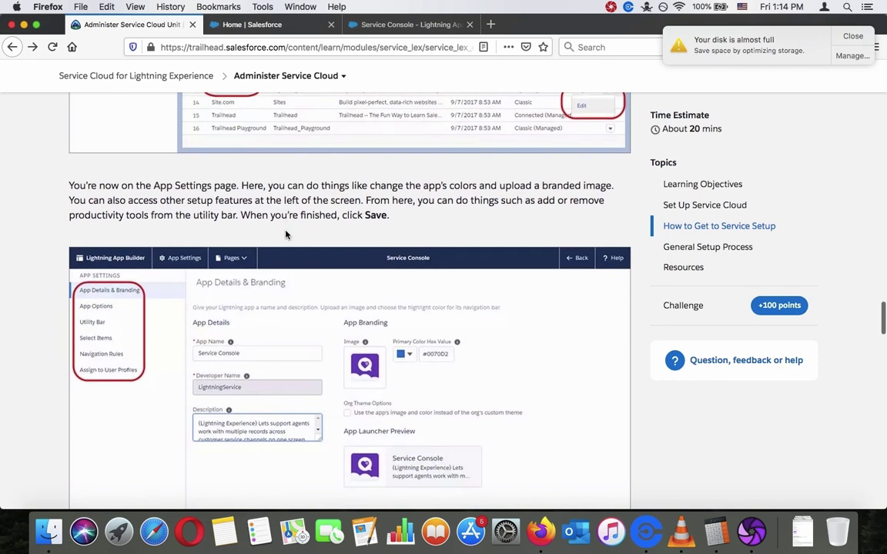
# Read the unit's General Setup Process section and highlight the paragraph on automating case management.
pyautogui.scroll(-10, 286, 233)
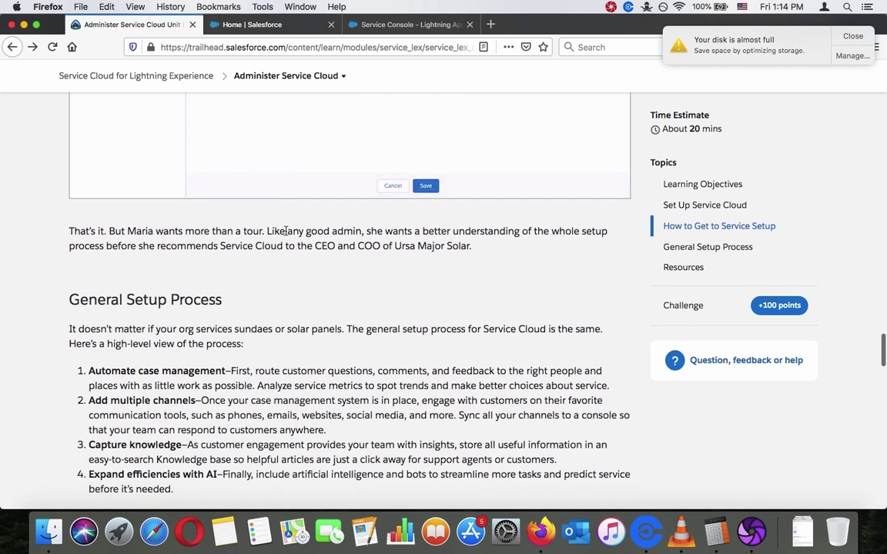
pyautogui.scroll(-3, 285, 231)
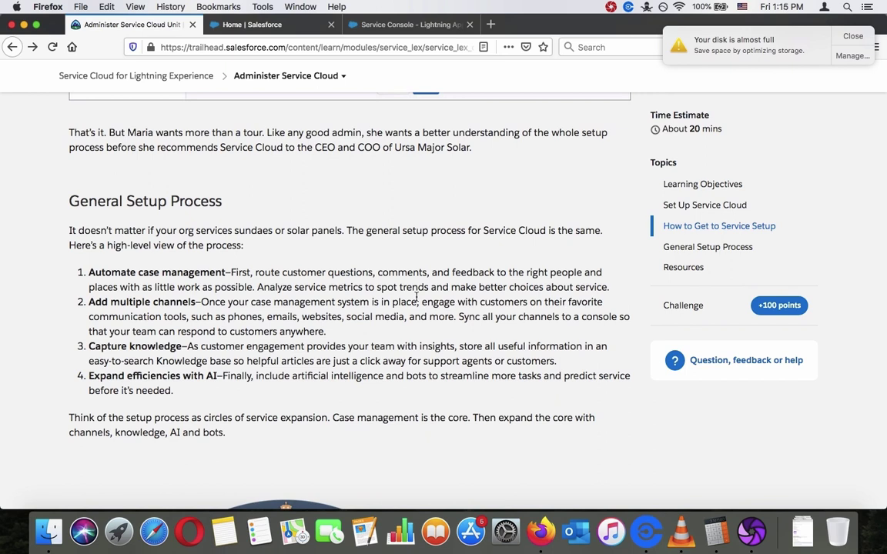
pyautogui.scroll(-2, 416, 296)
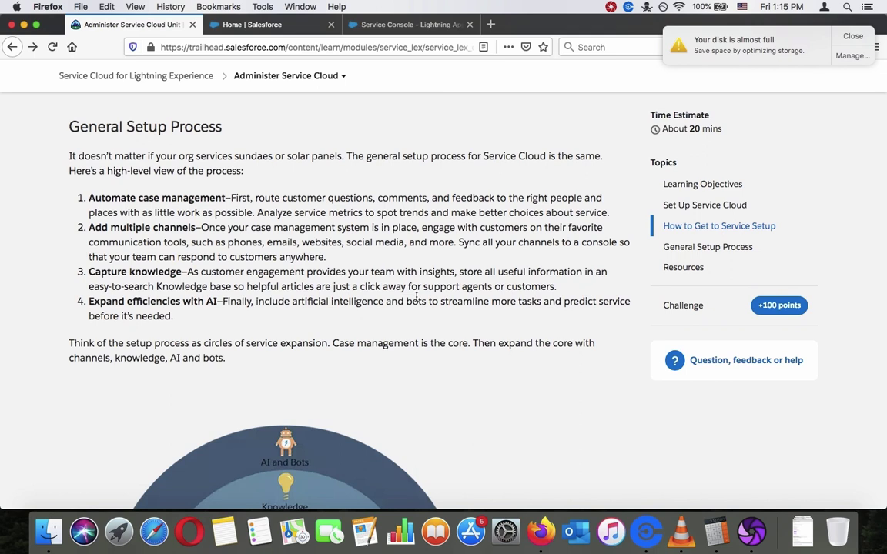
pyautogui.scroll(-3, 417, 299)
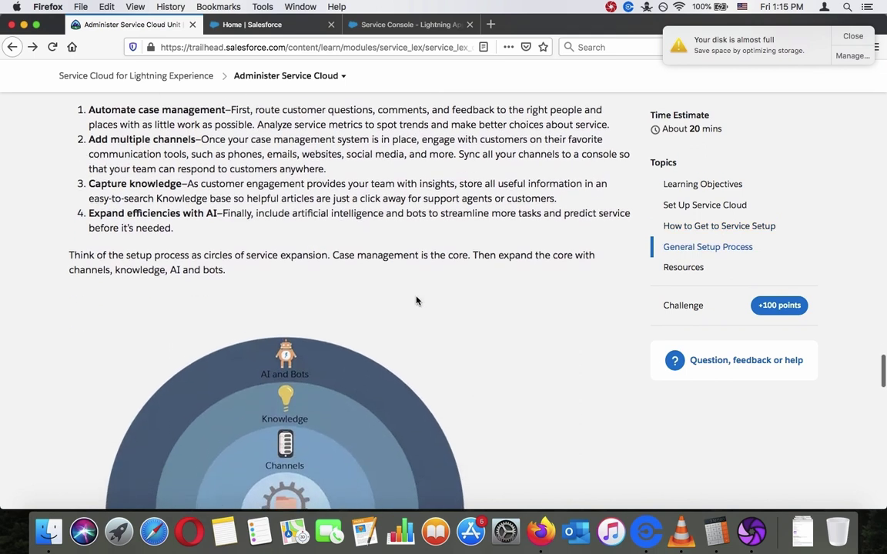
pyautogui.tripleClick(308, 110)
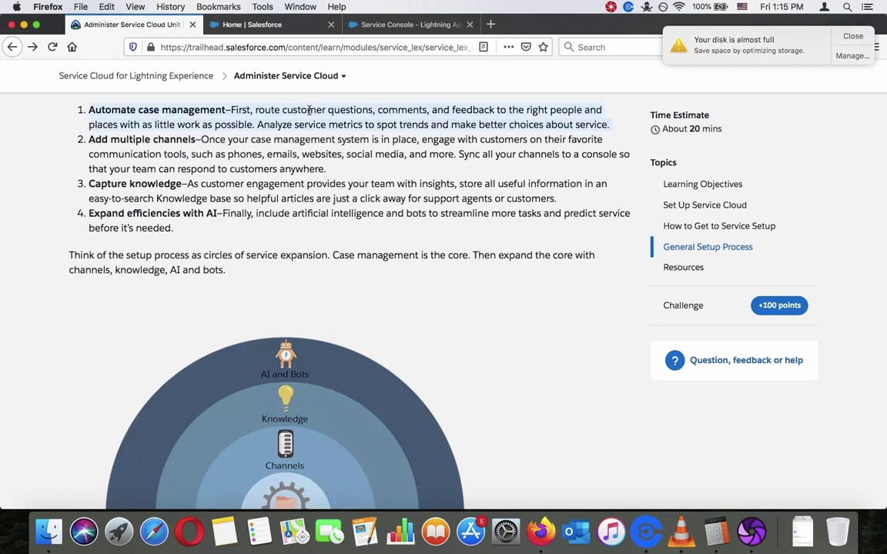
# Go back from the Lightning App Builder to Service Setup and open Case Assignment Rules under Process Automation, viewing the other automation entries.
pyautogui.click(381, 29)
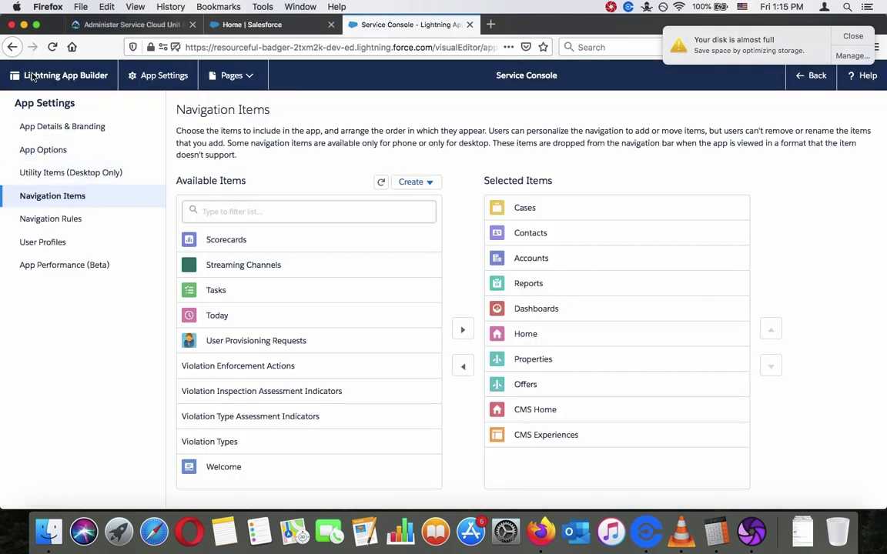
pyautogui.click(14, 48)
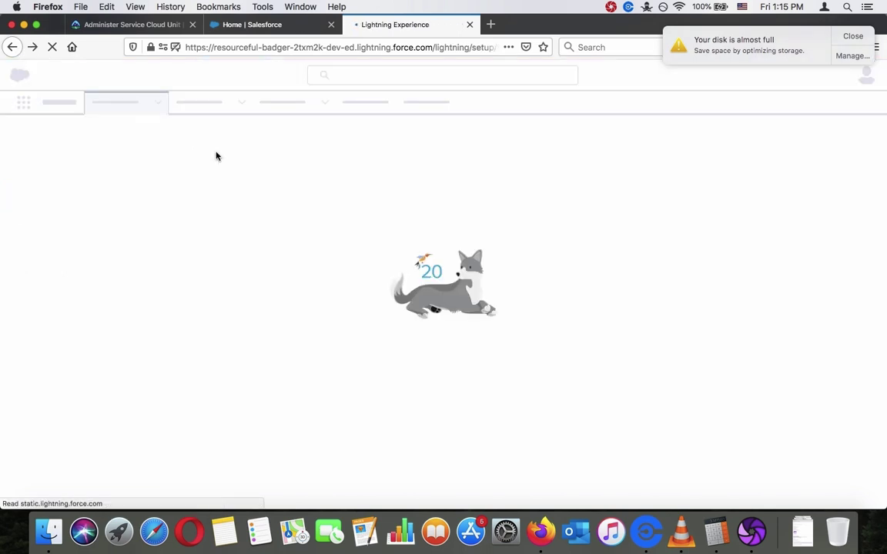
pyautogui.click(108, 24)
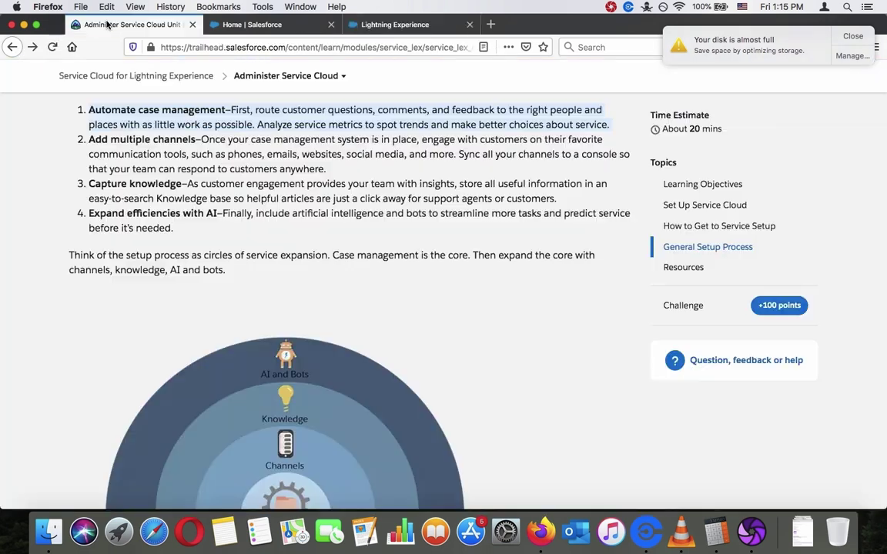
pyautogui.click(376, 26)
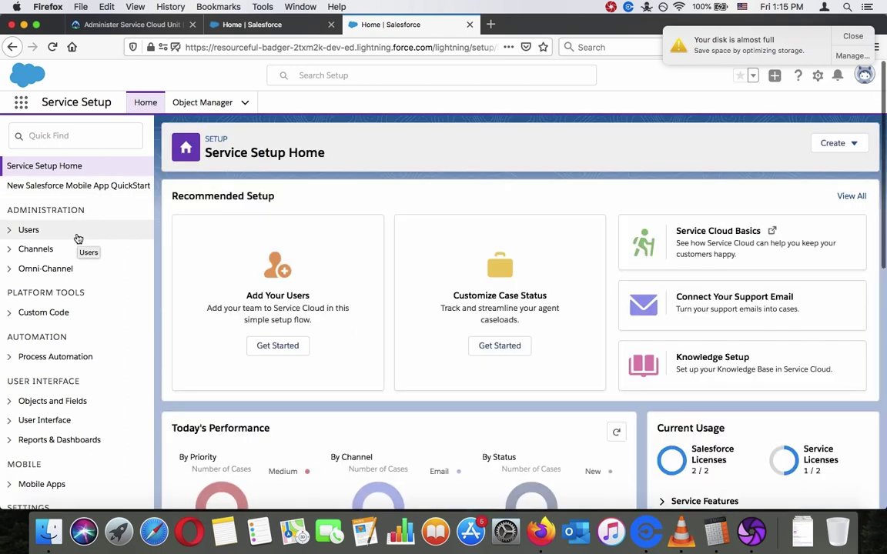
pyautogui.scroll(-3, 69, 218)
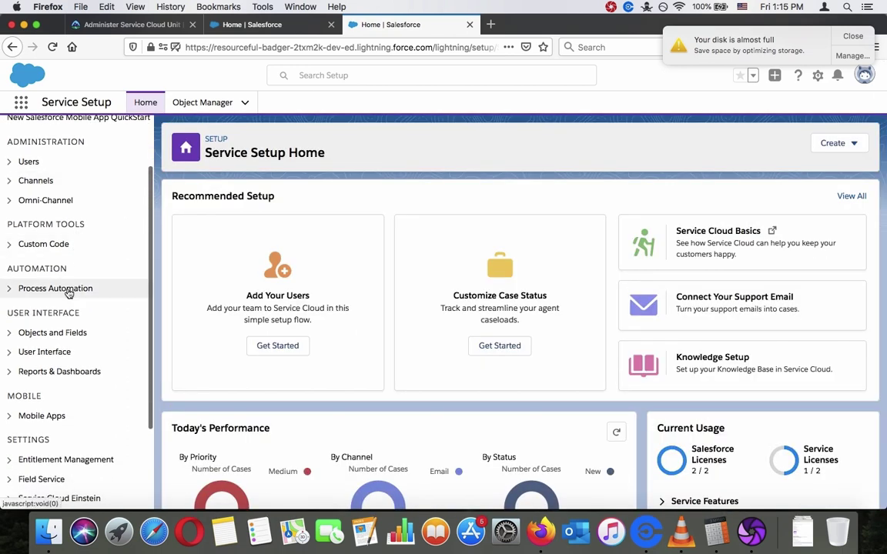
pyautogui.click(68, 290)
pyautogui.click(78, 313)
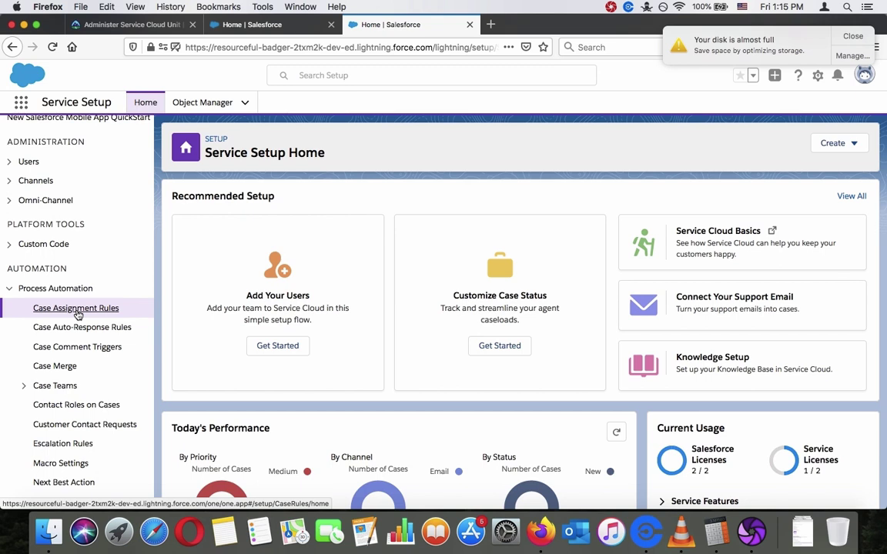
pyautogui.scroll(-5, 78, 314)
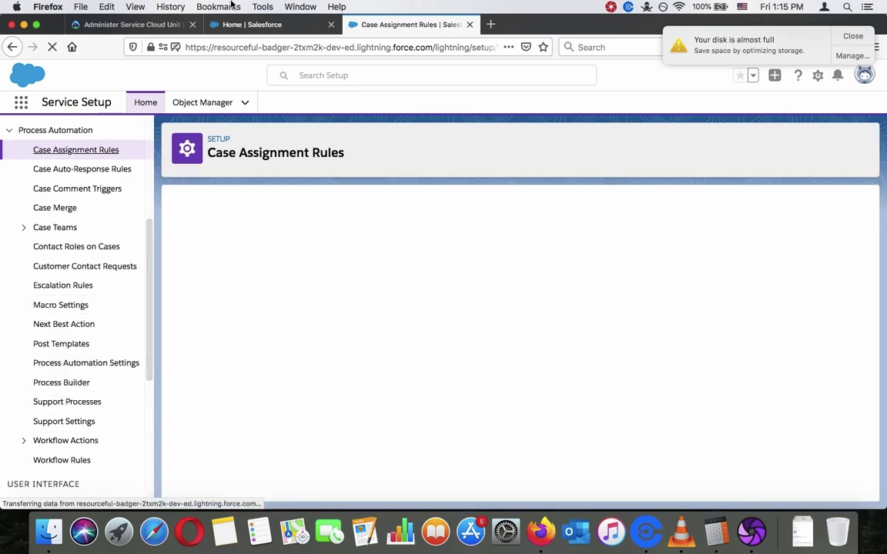
# Return to the Administer Service Cloud unit on Trailhead and highlight the setup paragraphs on multiple channels, capturing knowledge and expanding efficiencies with AI.
pyautogui.click(154, 23)
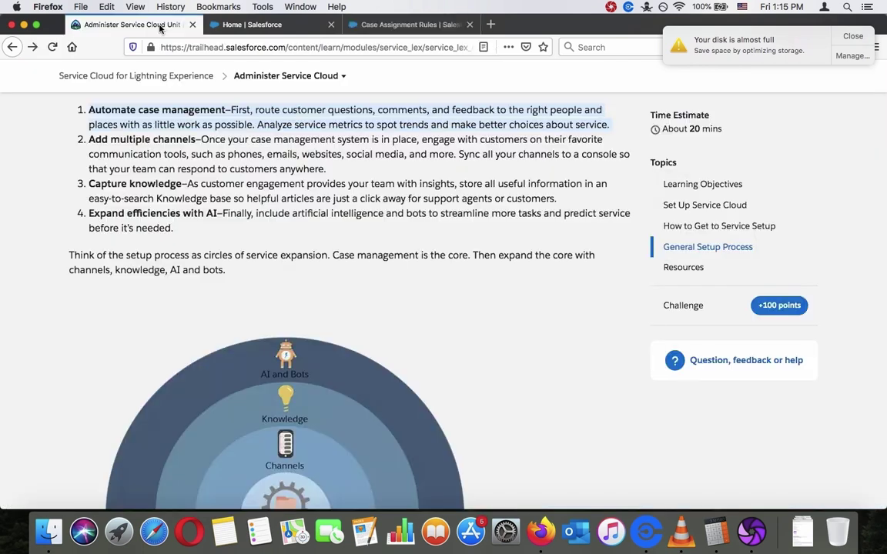
pyautogui.tripleClick(243, 150)
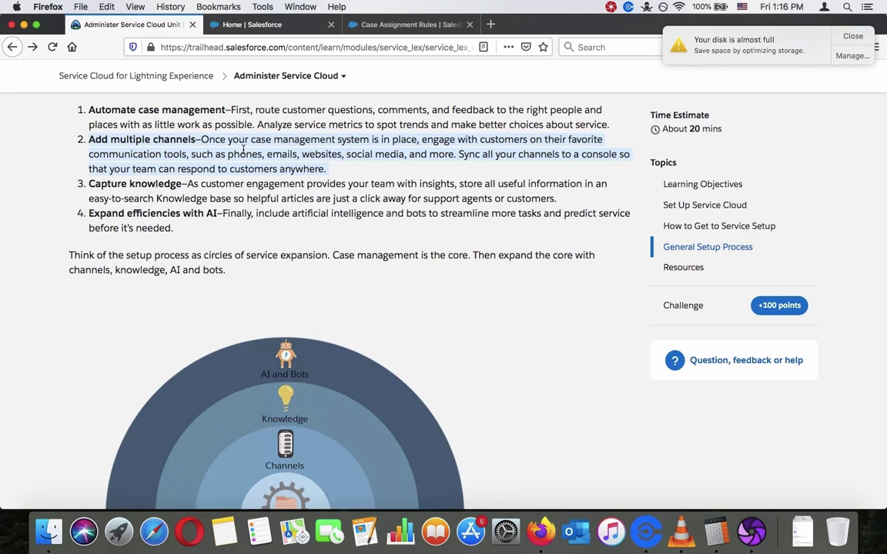
pyautogui.click(243, 149)
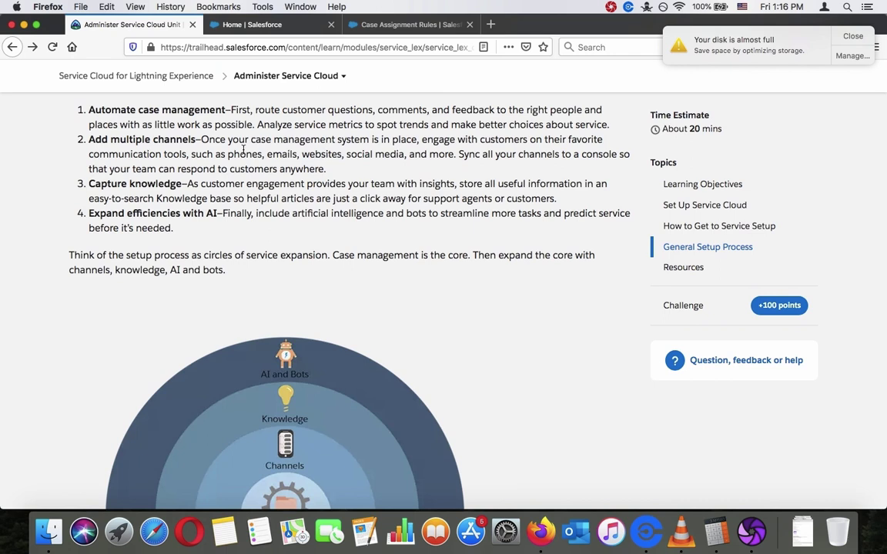
pyautogui.scroll(-2, 243, 150)
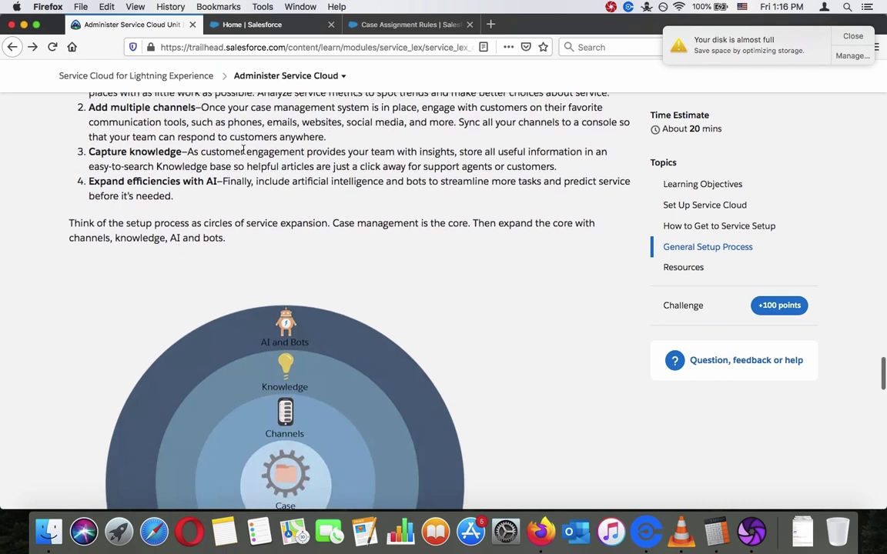
pyautogui.tripleClick(221, 150)
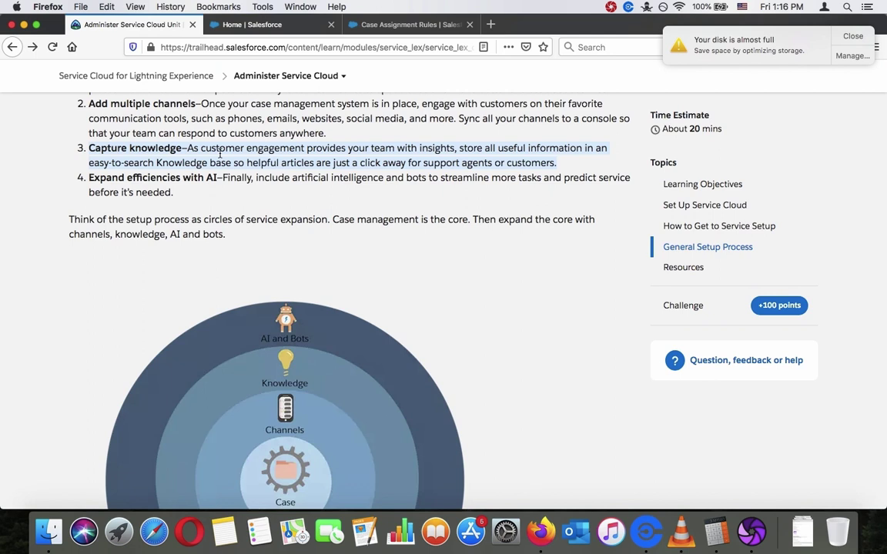
pyautogui.moveTo(256, 178); pyautogui.dragTo(175, 193)
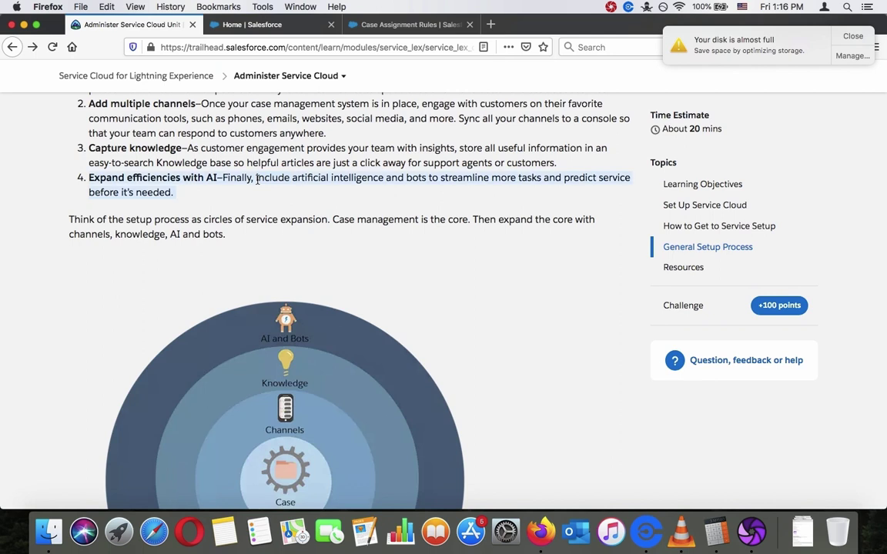
pyautogui.click(257, 179)
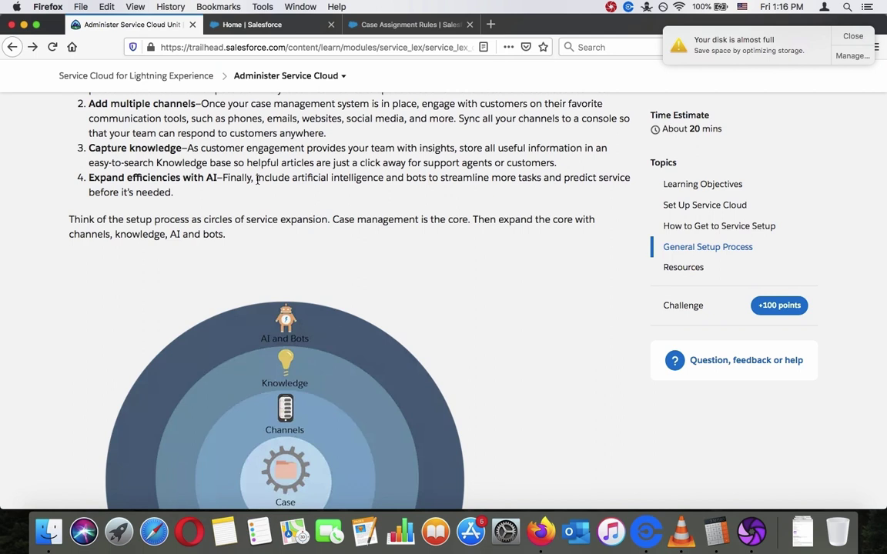
# Read the circles-of-service-expansion diagram, the closing paragraphs and Resources, continuing to the unit's quiz.
pyautogui.scroll(-3, 257, 181)
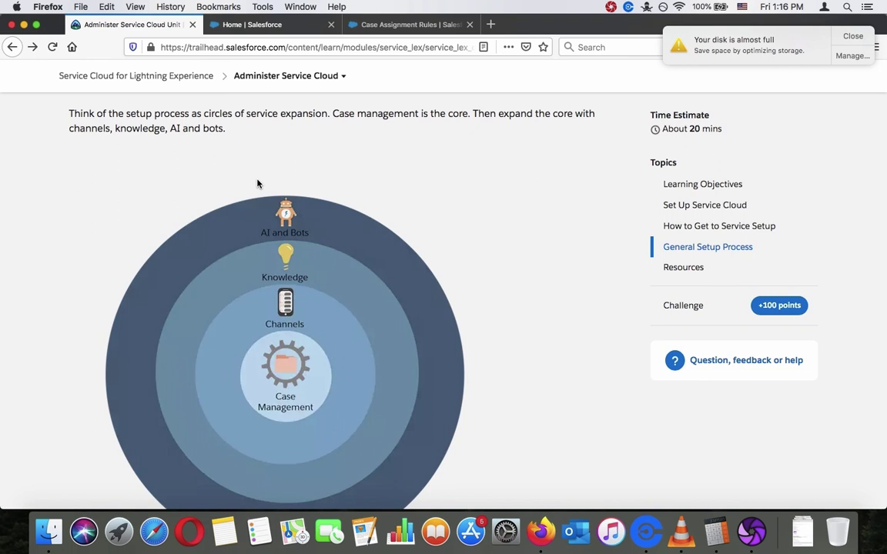
pyautogui.scroll(-10, 257, 183)
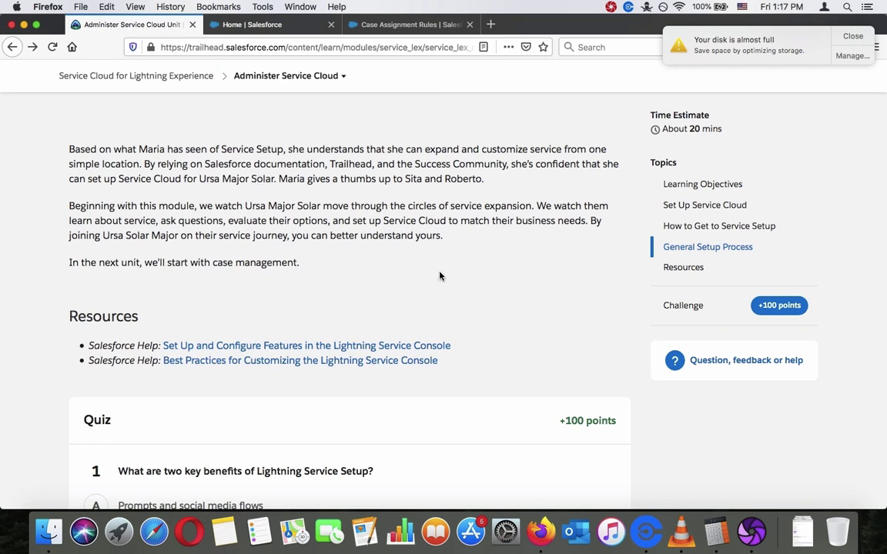
pyautogui.scroll(-5, 440, 275)
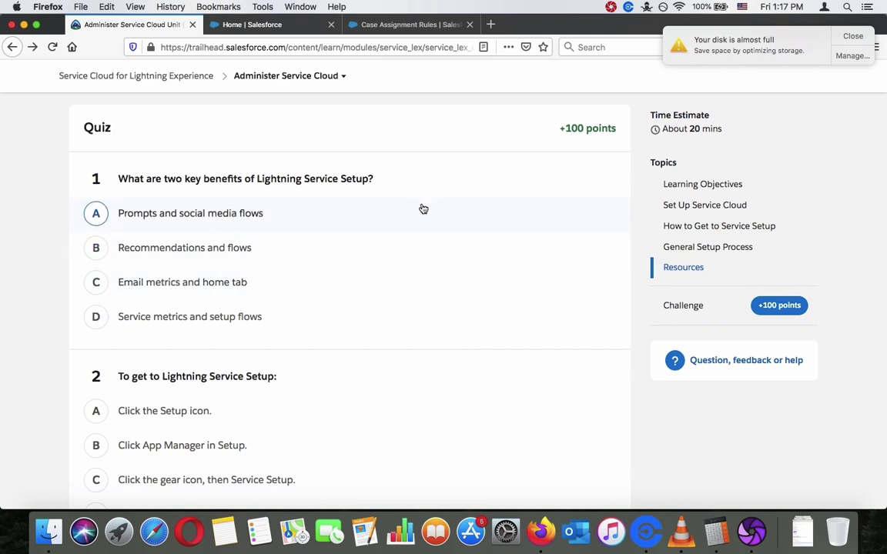
# Check Service Setup Home in the Salesforce org, and answer quiz question 1 on Trailhead with option D, Service metrics and setup flows.
pyautogui.click(408, 24)
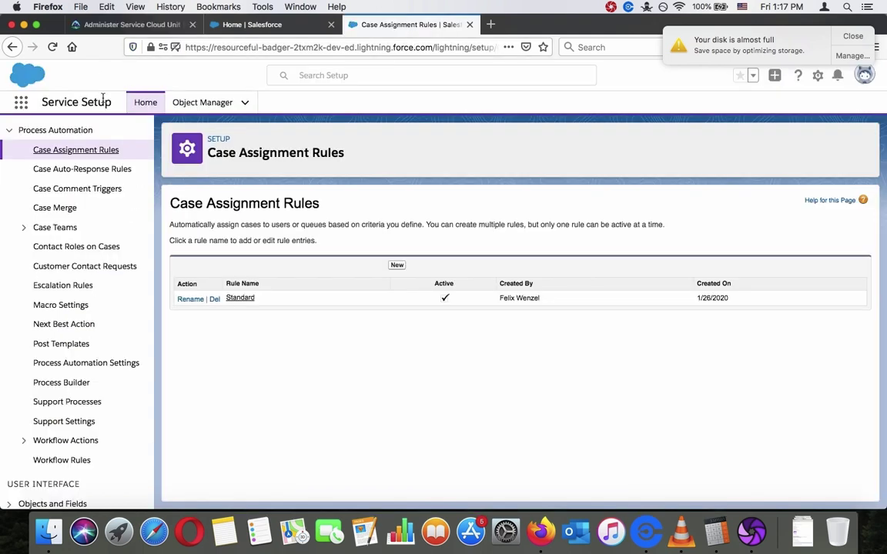
pyautogui.scroll(5, 59, 192)
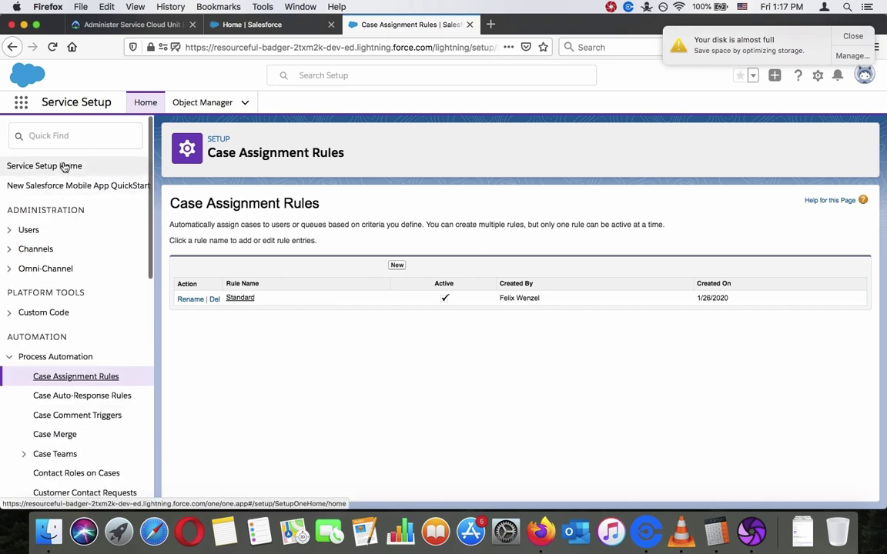
pyautogui.click(66, 167)
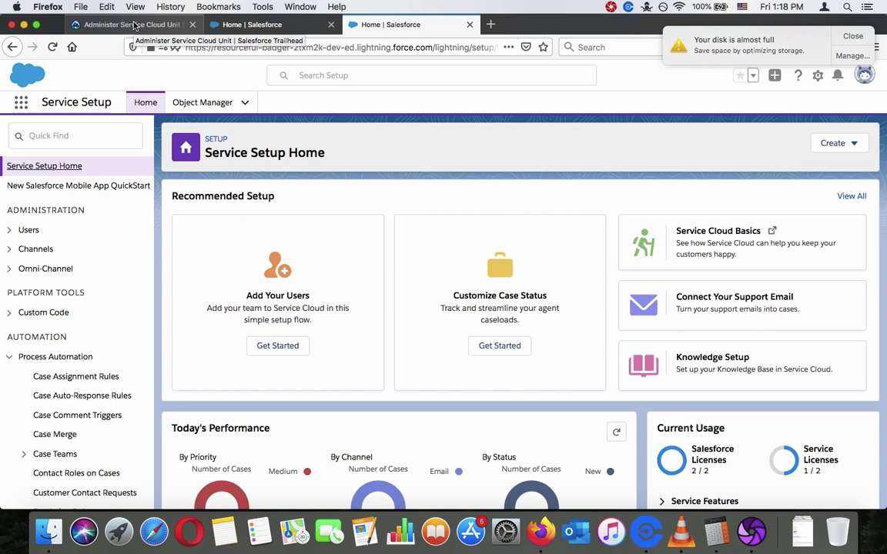
pyautogui.click(134, 25)
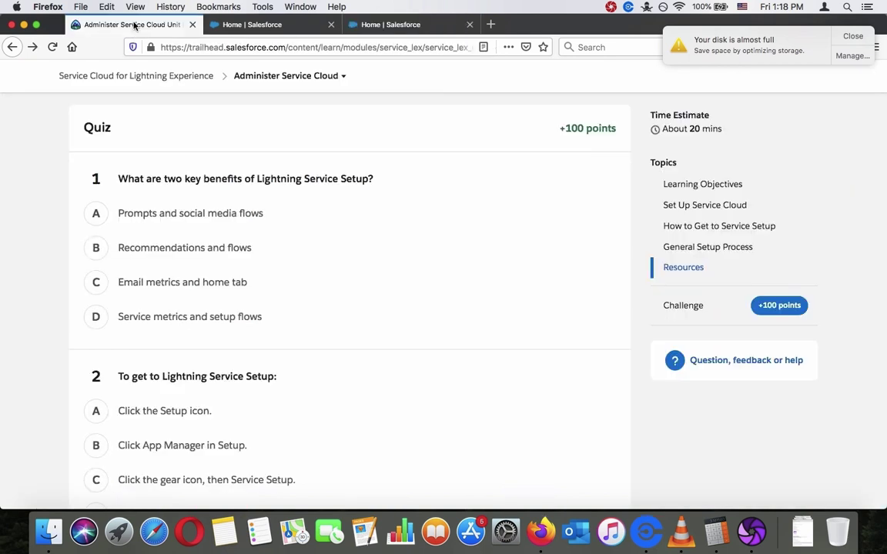
pyautogui.click(374, 29)
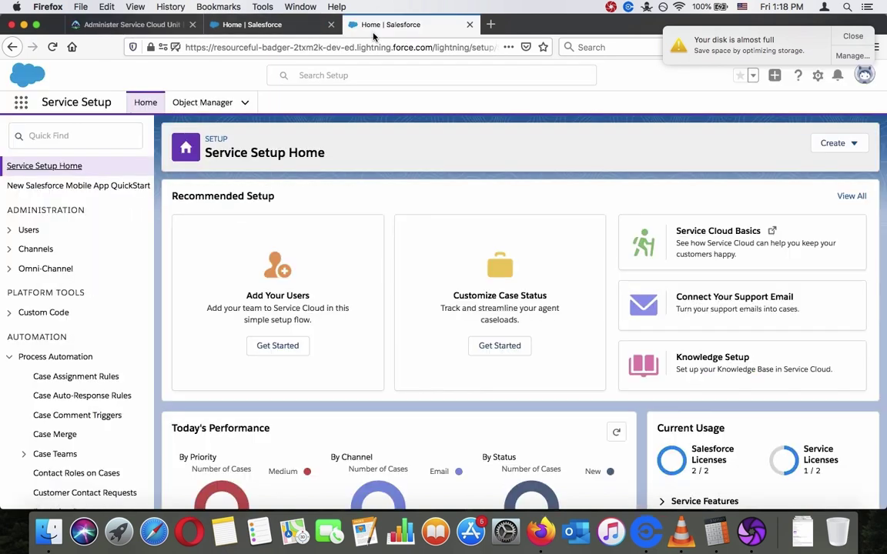
pyautogui.click(135, 27)
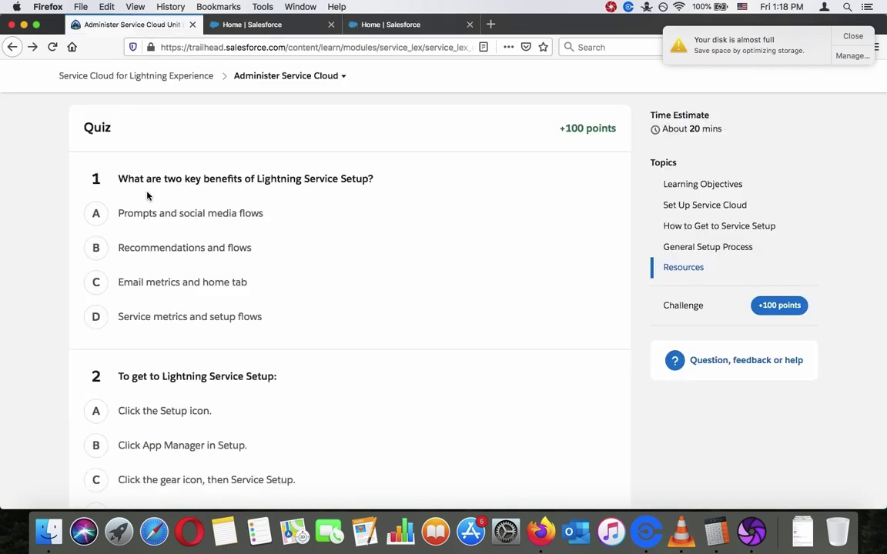
pyautogui.click(172, 318)
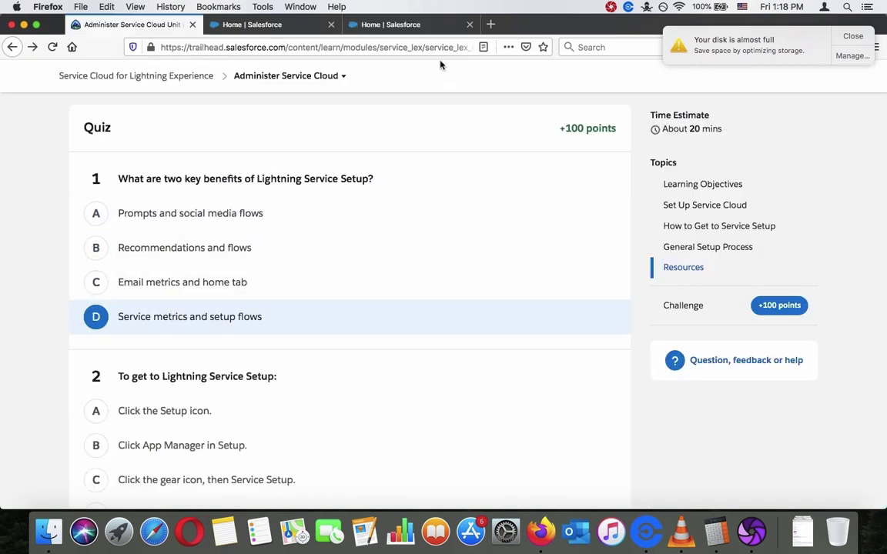
# Search the unit page for "setup flo" and review the matching entries in the table of Service Setup benefits.
pyautogui.press('super+f')
pyautogui.write('s')
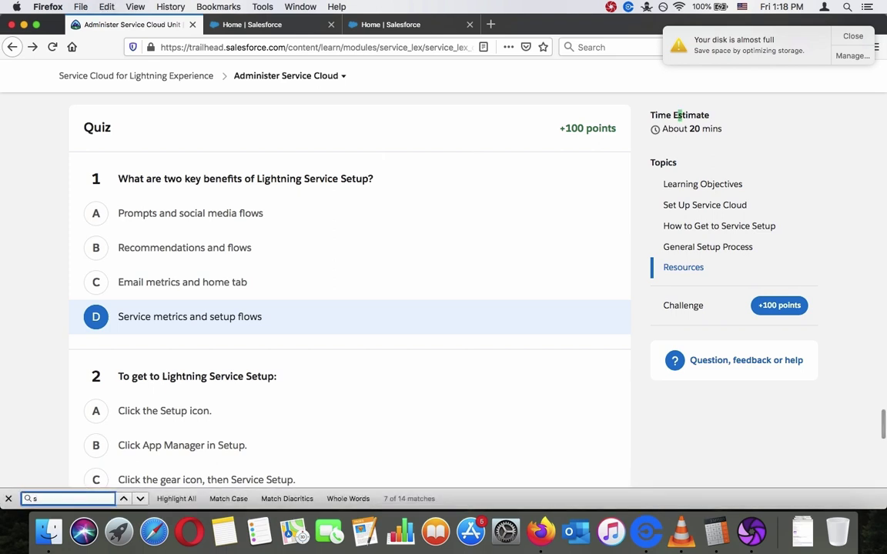
pyautogui.write('etu')
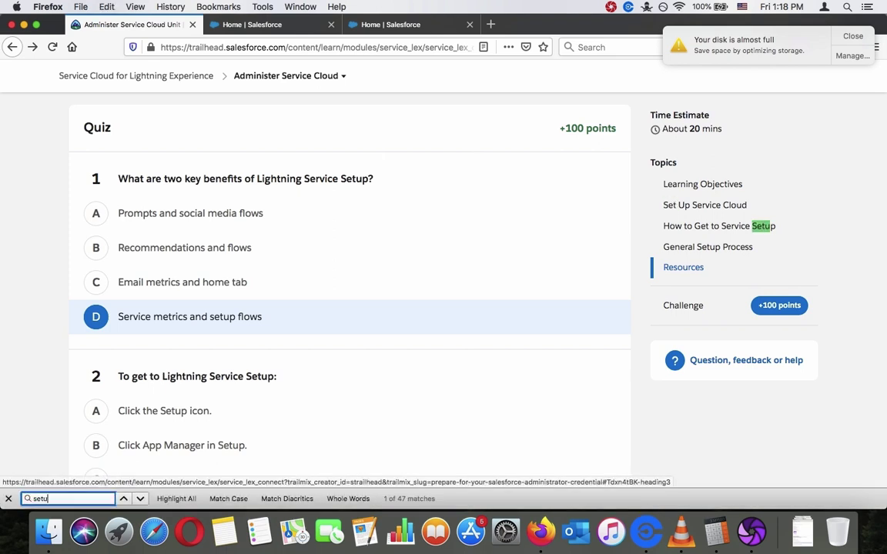
pyautogui.write('p fl')
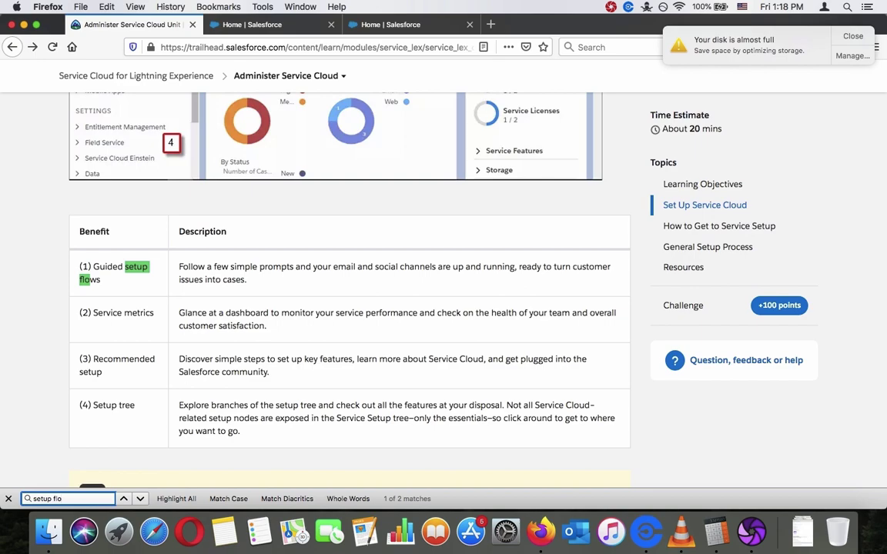
pyautogui.write('o')
pyautogui.press('Return')
pyautogui.press('Return')
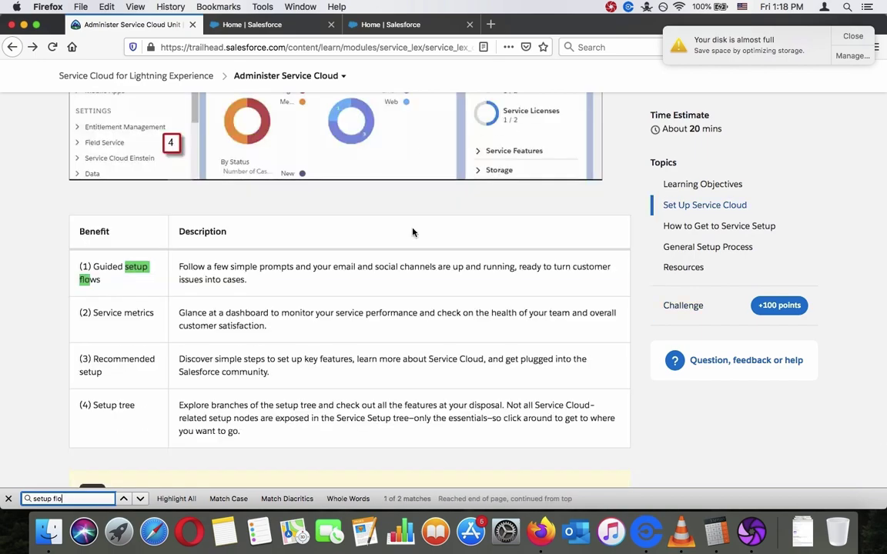
pyautogui.scroll(1, 352, 303)
# Answer quiz question 2 with option C, gear icon then Service Setup, and verify that path in the Service Console.
pyautogui.scroll(-10, 351, 304)
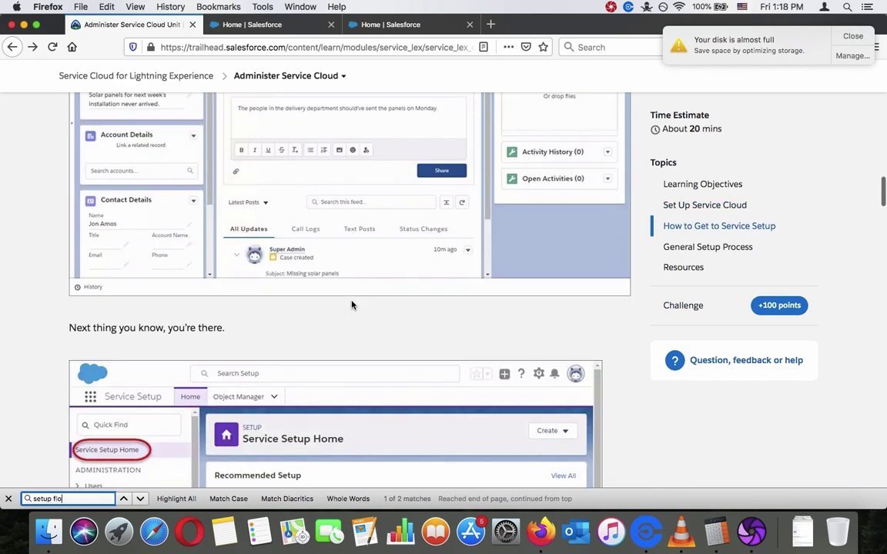
pyautogui.scroll(-20, 351, 305)
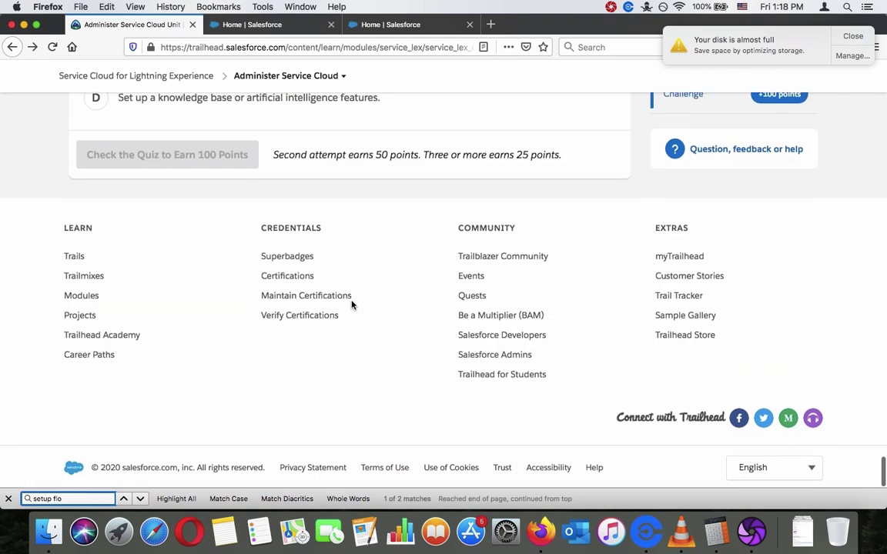
pyautogui.scroll(12, 351, 305)
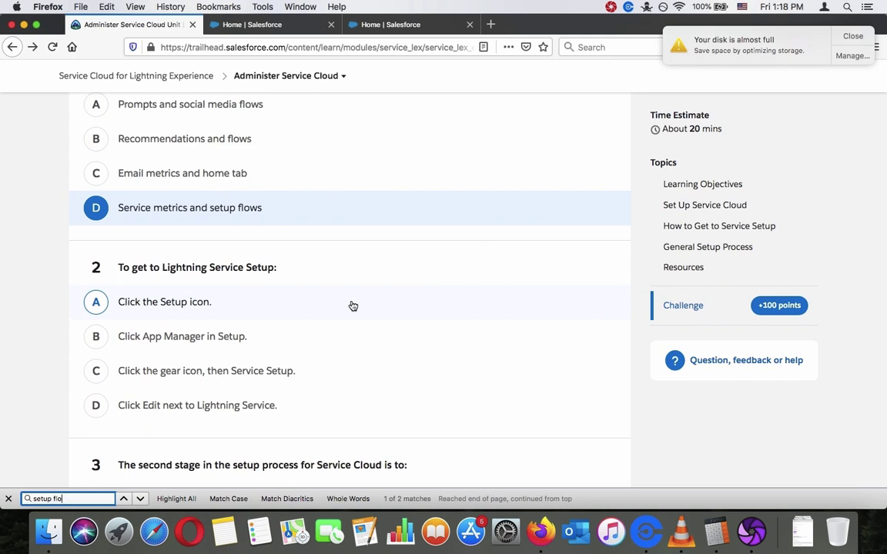
pyautogui.click(292, 371)
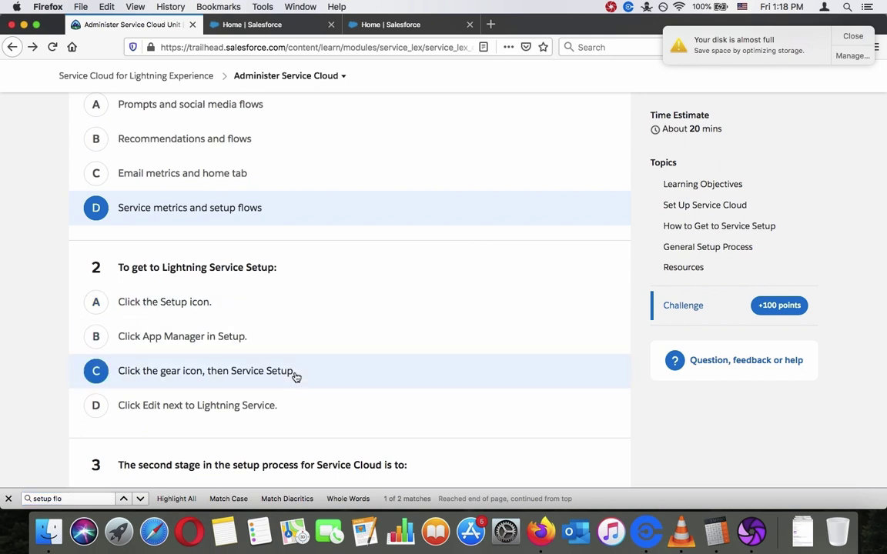
pyautogui.click(320, 25)
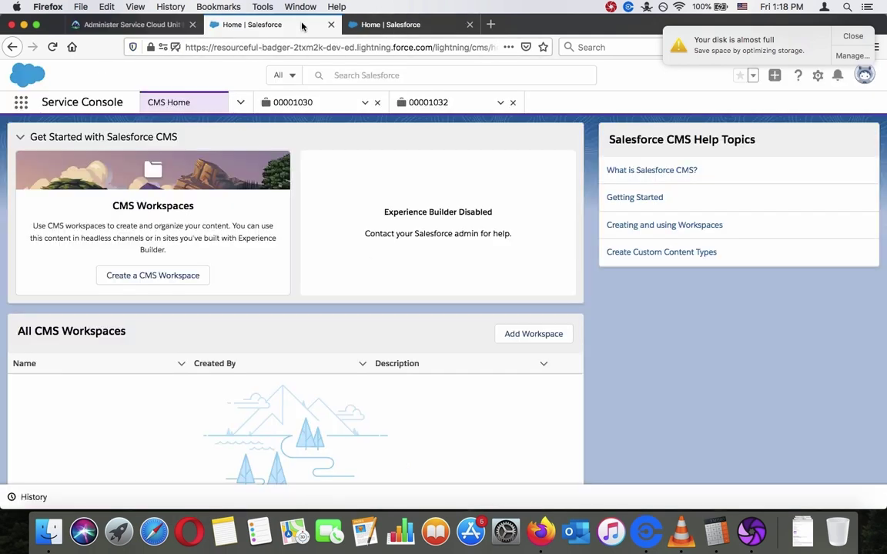
pyautogui.click(819, 77)
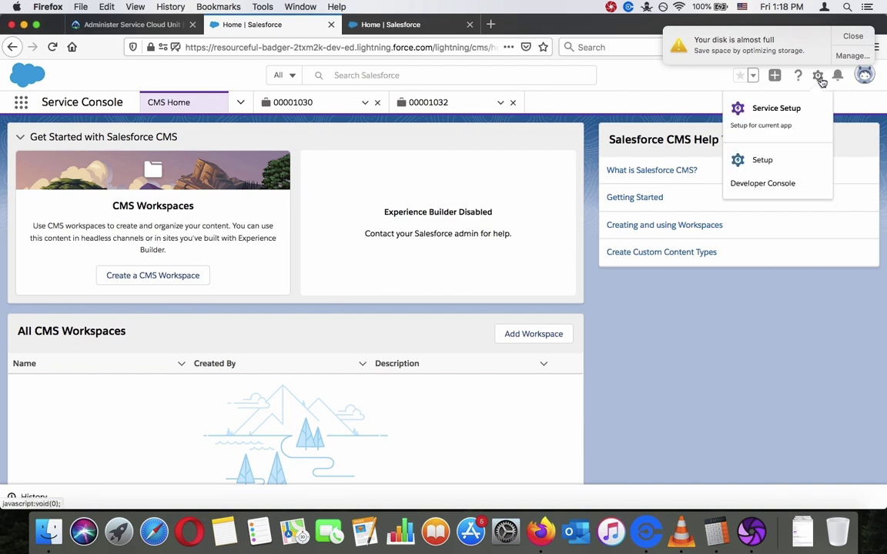
pyautogui.click(130, 25)
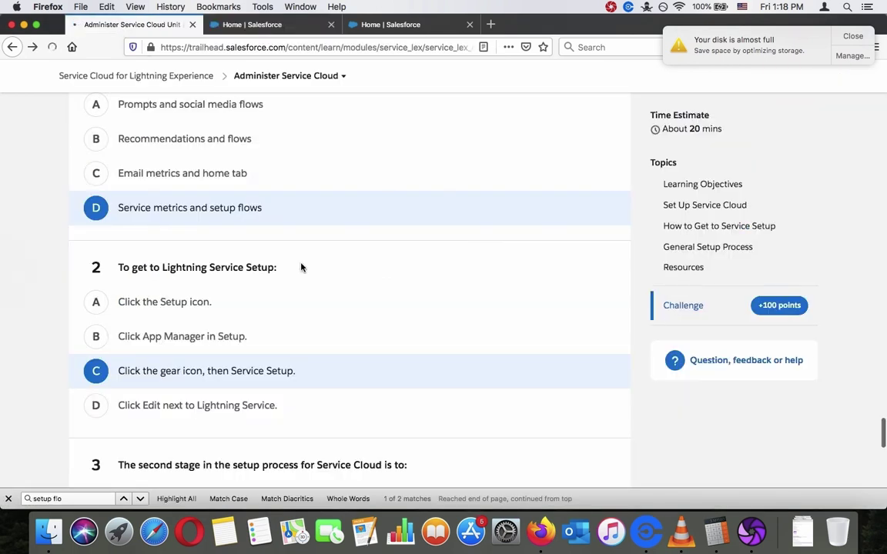
# Reopen the Administer Service Cloud unit from the Service Cloud for Lightning Experience module and go to its quiz.
pyautogui.scroll(-5, 301, 267)
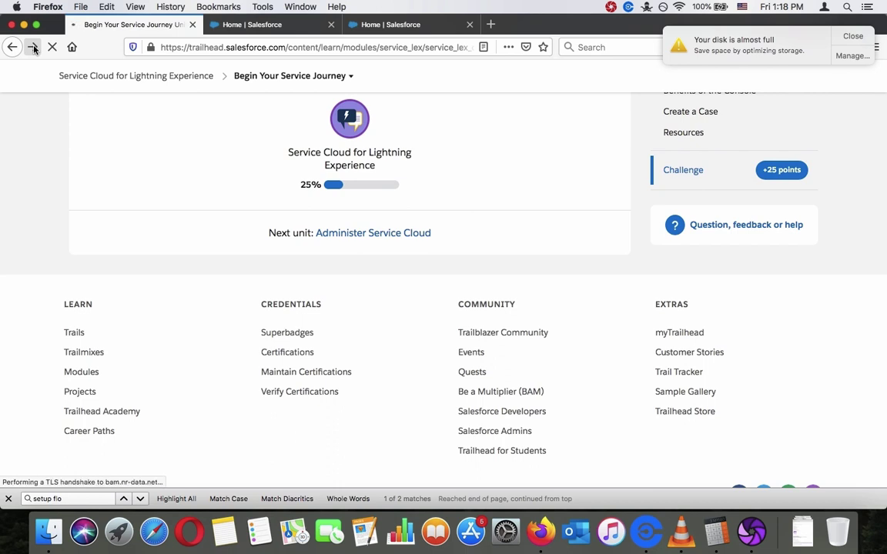
pyautogui.click(33, 48)
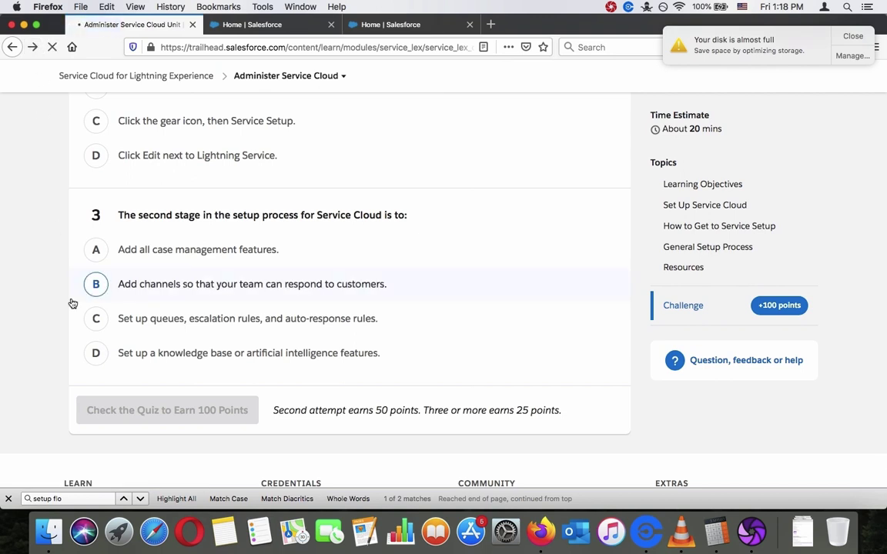
pyautogui.click(34, 49)
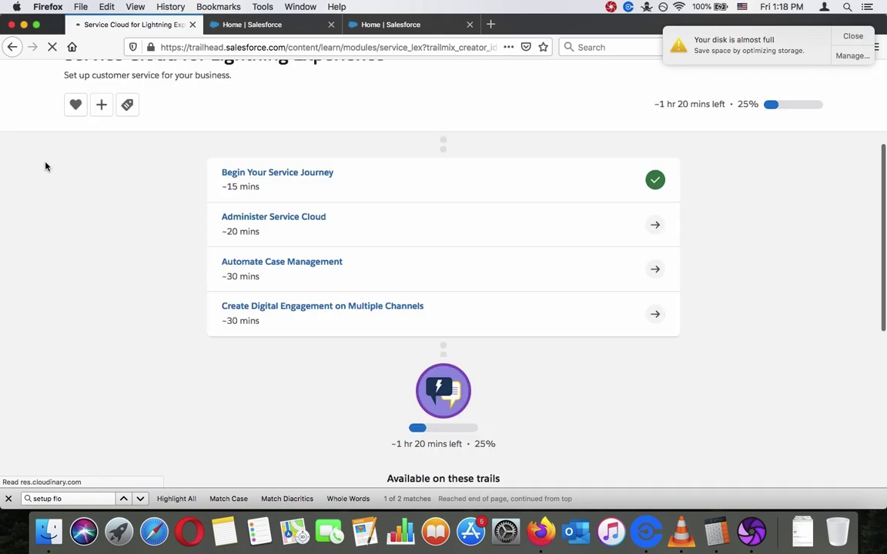
pyautogui.click(294, 218)
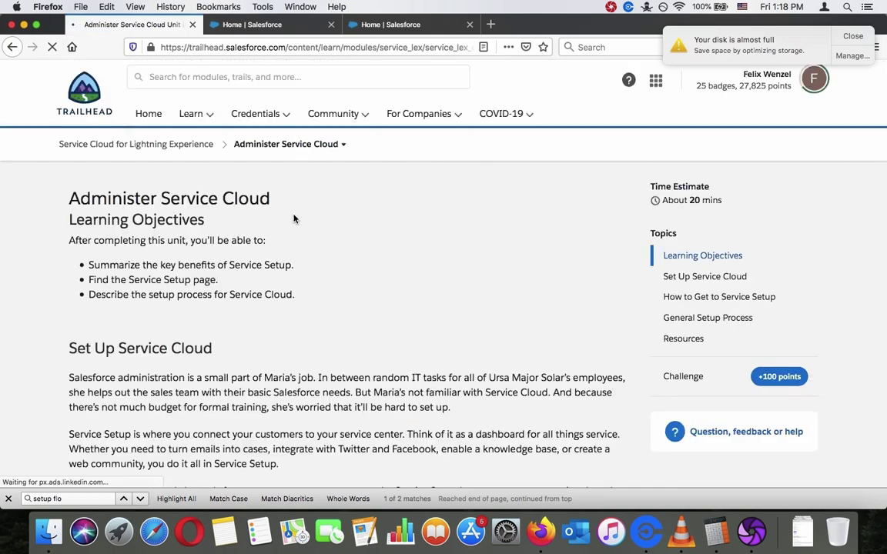
pyautogui.scroll(-10, 293, 218)
pyautogui.scroll(-15, 293, 218)
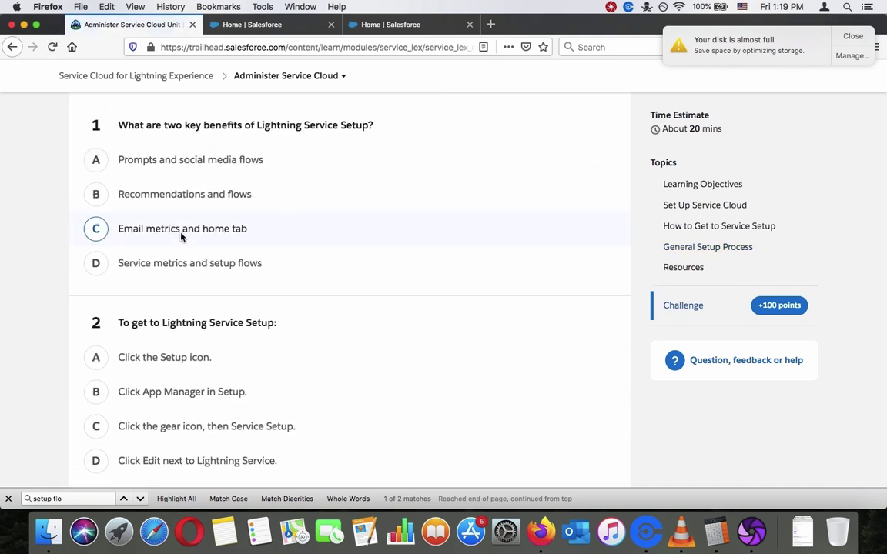
# Answer question 1 with D (Service metrics and setup flows) and question 2 with C (gear icon, then Service Setup), closing the page search.
pyautogui.click(95, 263)
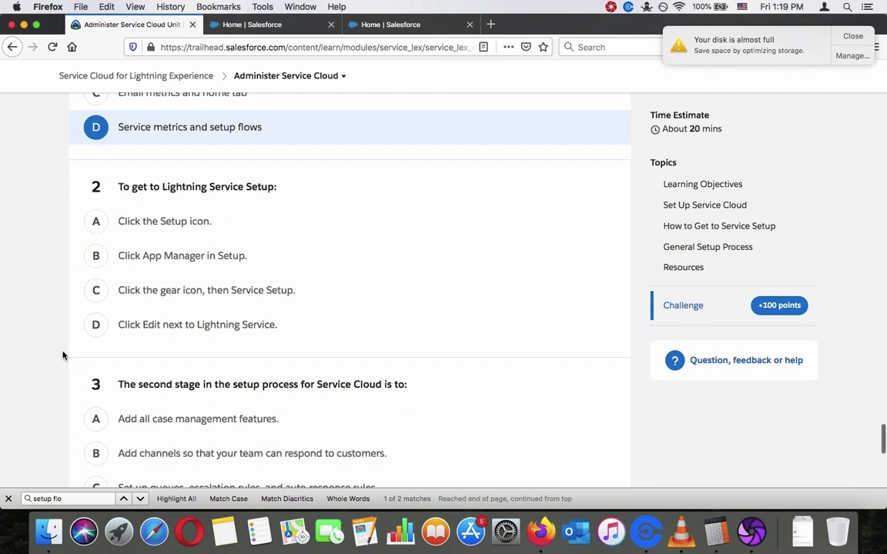
pyautogui.click(8, 499)
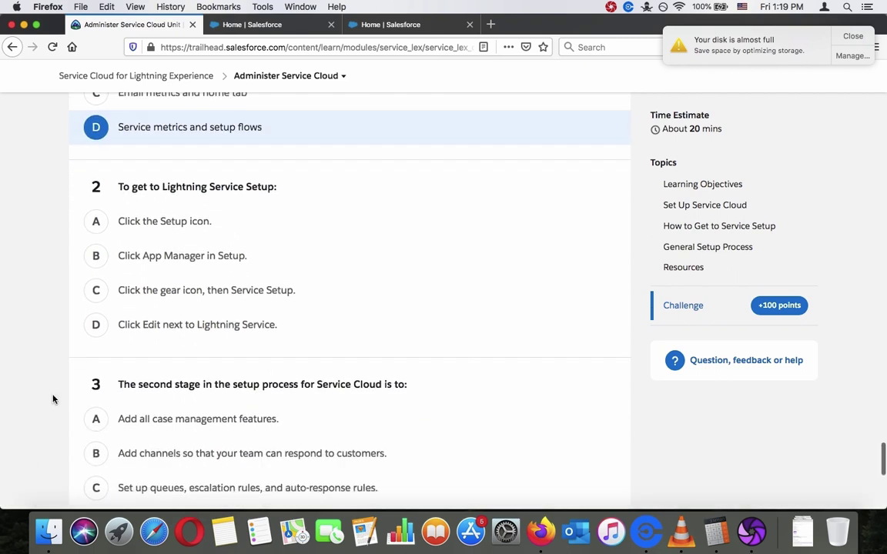
pyautogui.click(112, 299)
pyautogui.scroll(5, 14, 286)
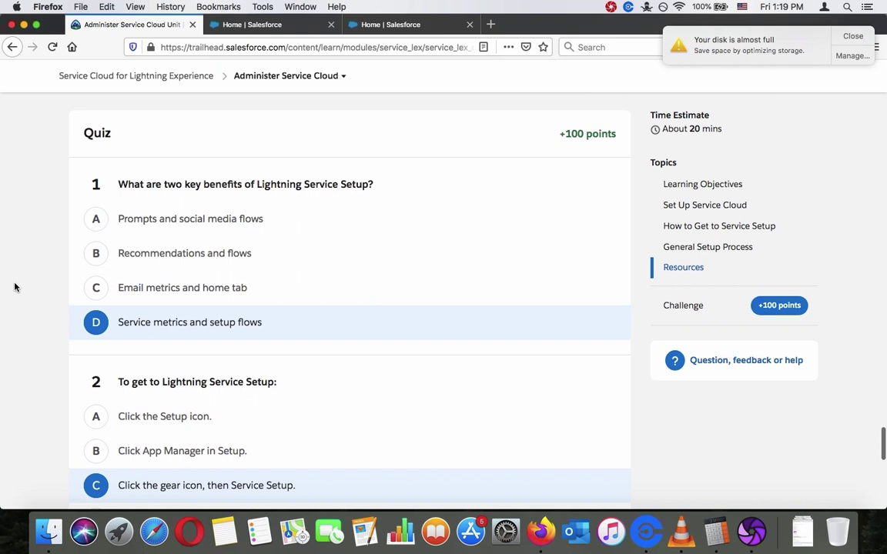
pyautogui.scroll(-8, 13, 286)
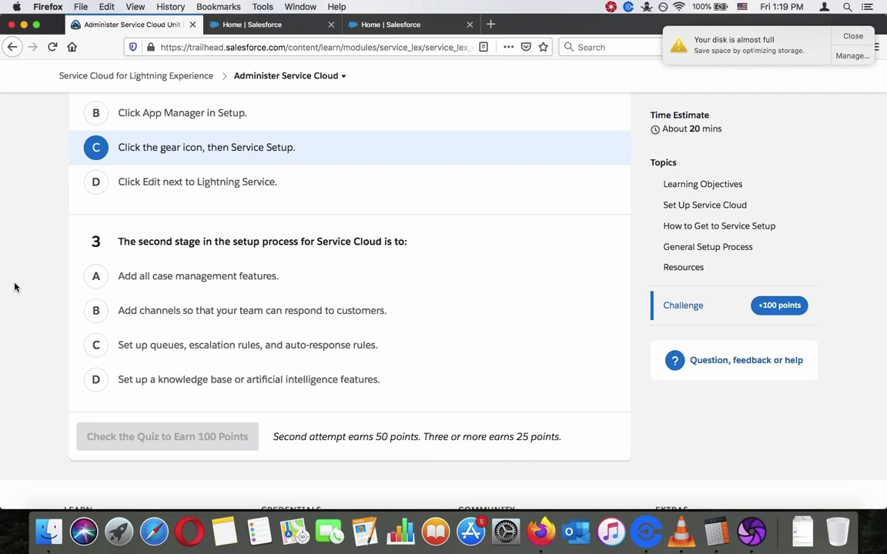
pyautogui.scroll(-1, 14, 287)
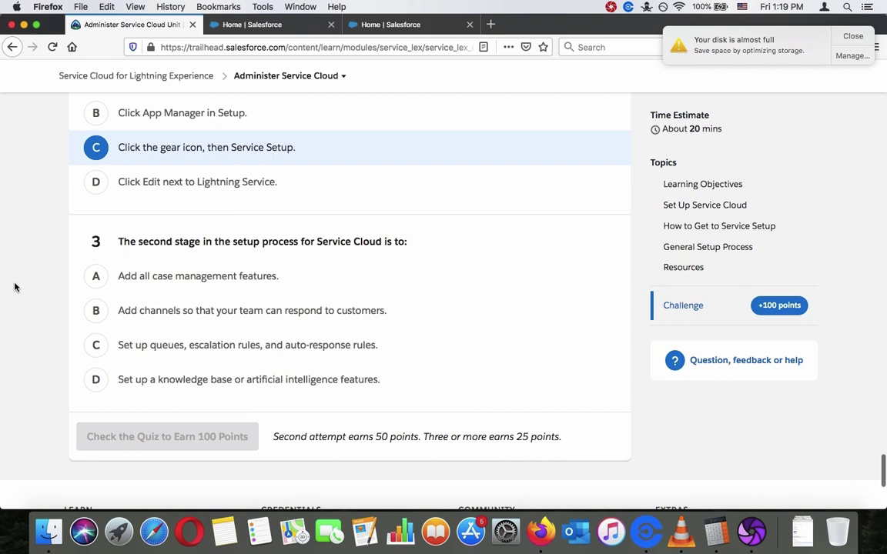